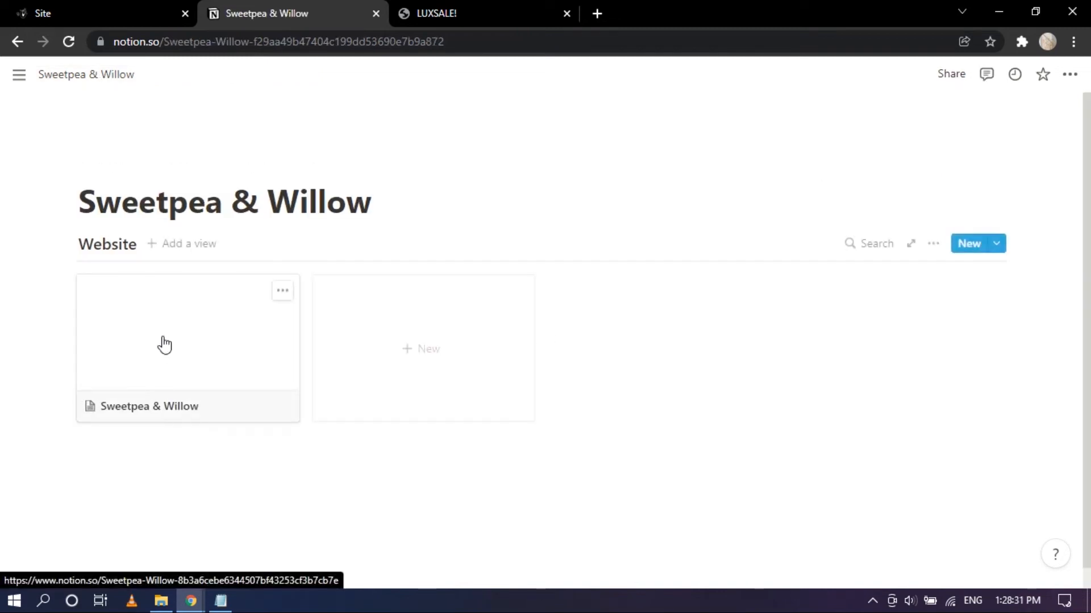
# - Open the Sweetpea & Willow entry in the Website gallery and check its listing among the notion.lol sites
pyautogui.click(160, 344)
pyautogui.click(233, 139)
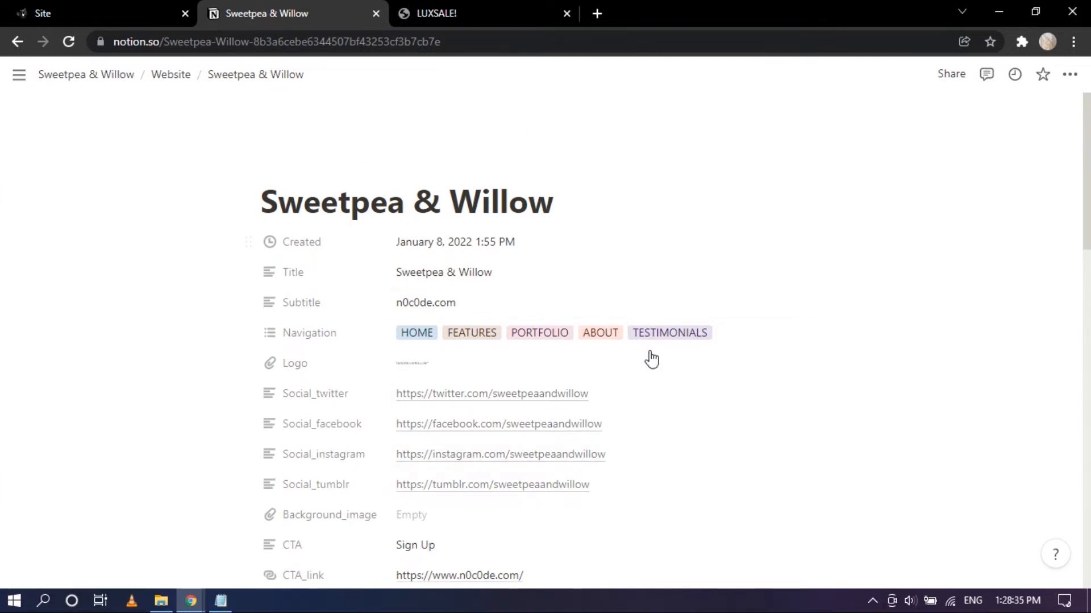
pyautogui.scroll(-3, 649, 358)
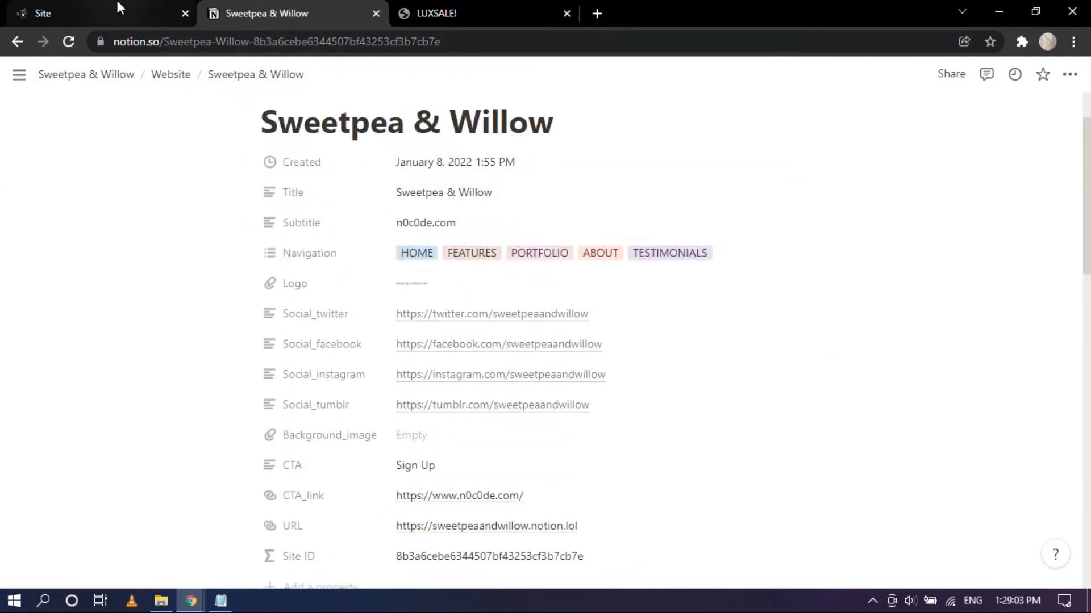
pyautogui.click(117, 1)
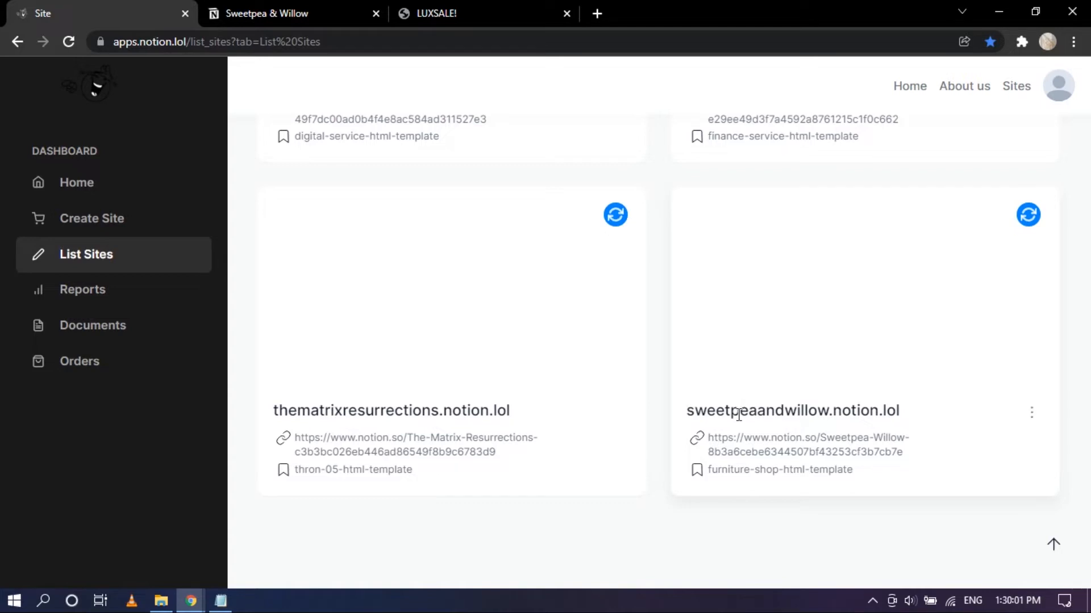
# - Copy the URL property of the Sweetpea & Willow Notion page and open sweetpeaandwillow.notion.lol in a new browser tab
pyautogui.click(283, 9)
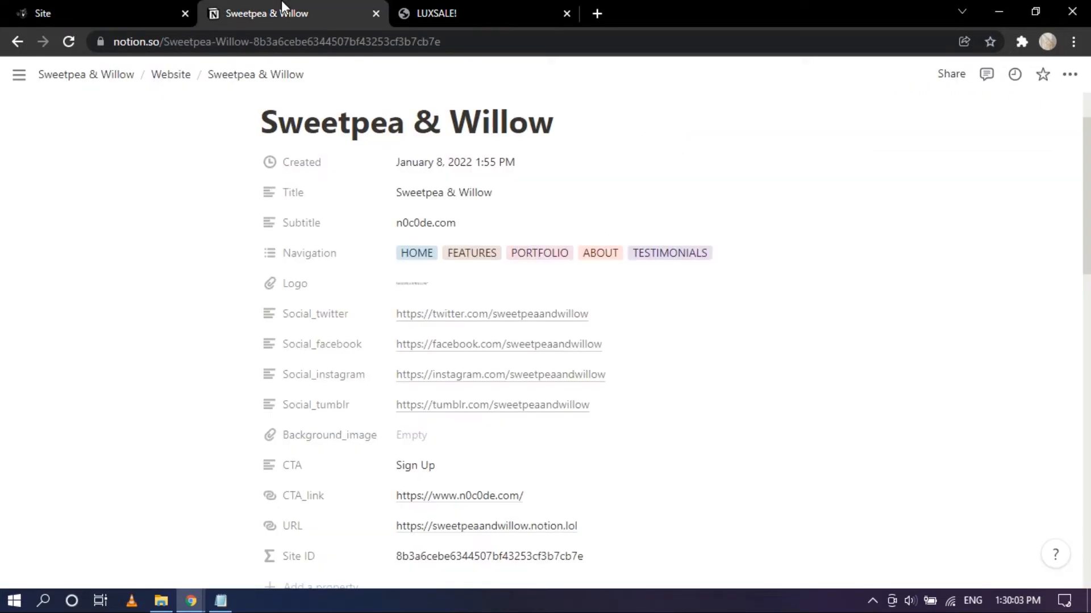
pyautogui.scroll(-1, 550, 234)
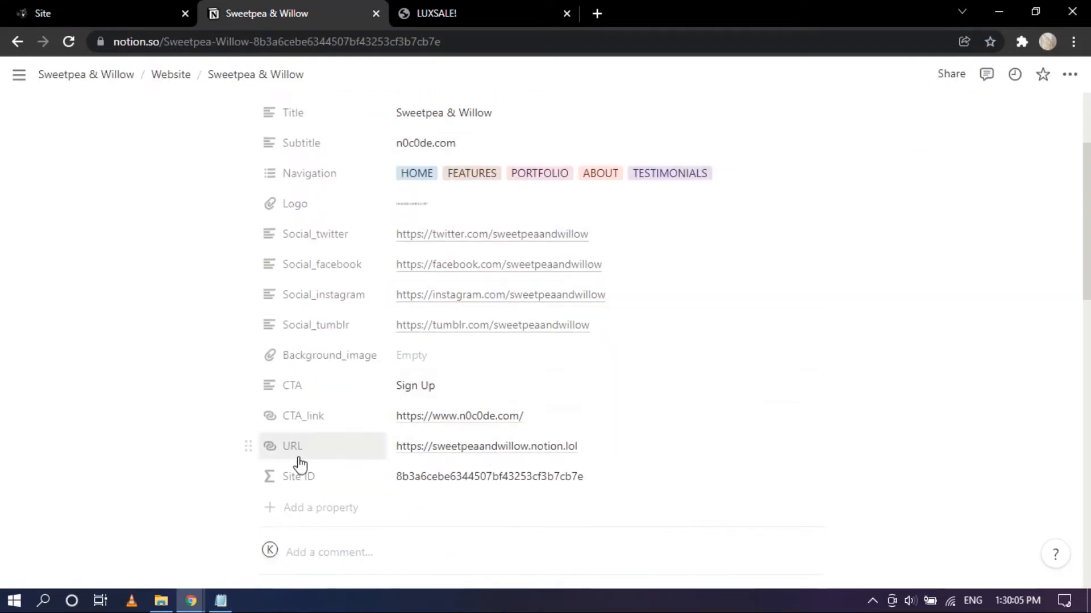
pyautogui.click(808, 447)
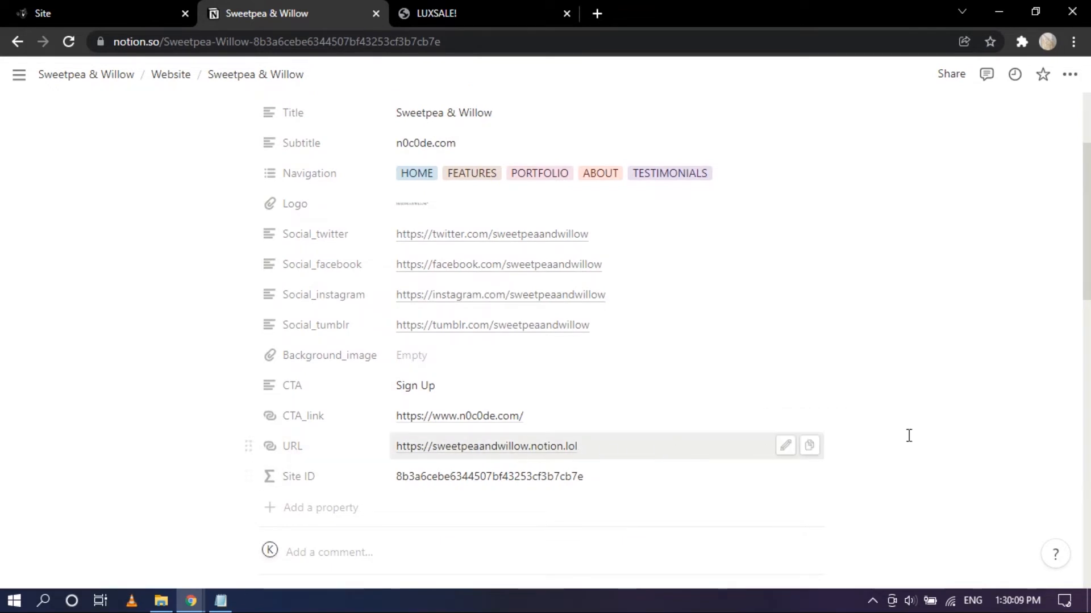
pyautogui.click(810, 449)
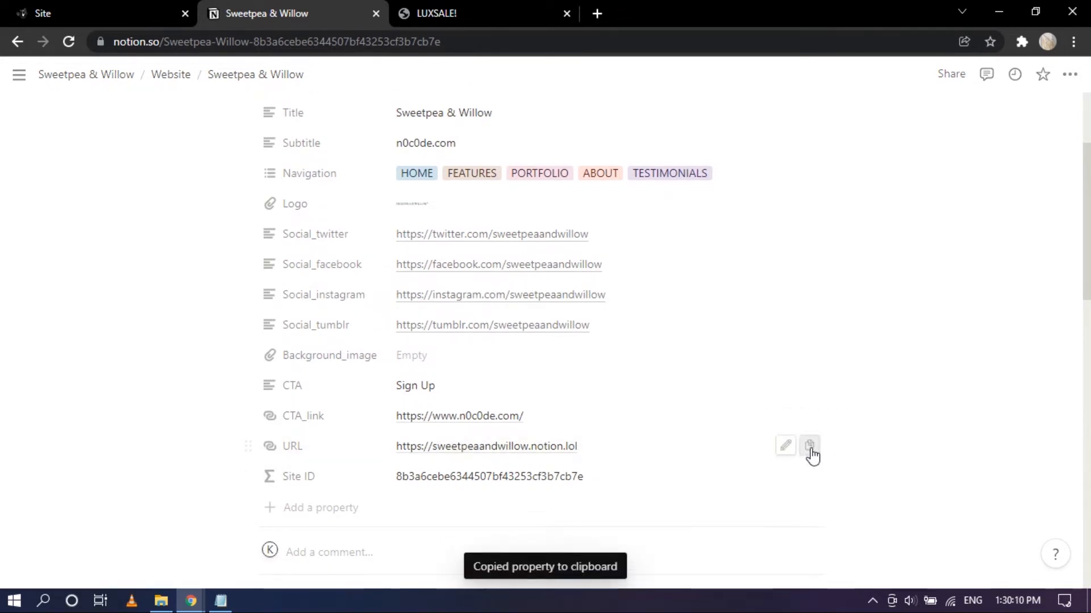
pyautogui.click(597, 10)
pyautogui.hotkey('ctrl', 'v')
pyautogui.press('Return')
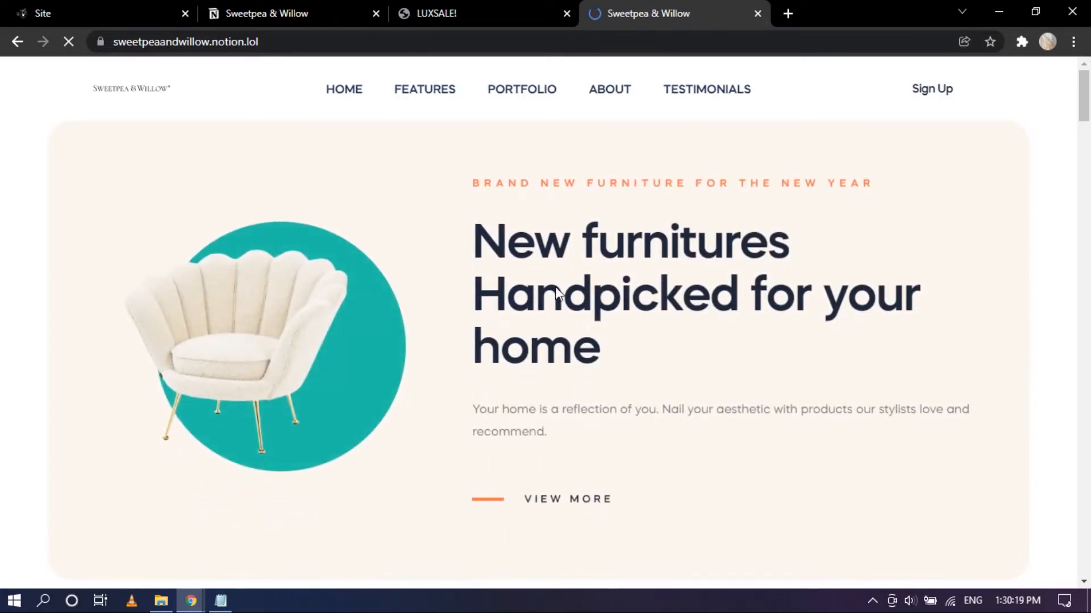
# - Examine the published site's hero banner and the three article blurbs beneath it
pyautogui.scroll(-2, 549, 61)
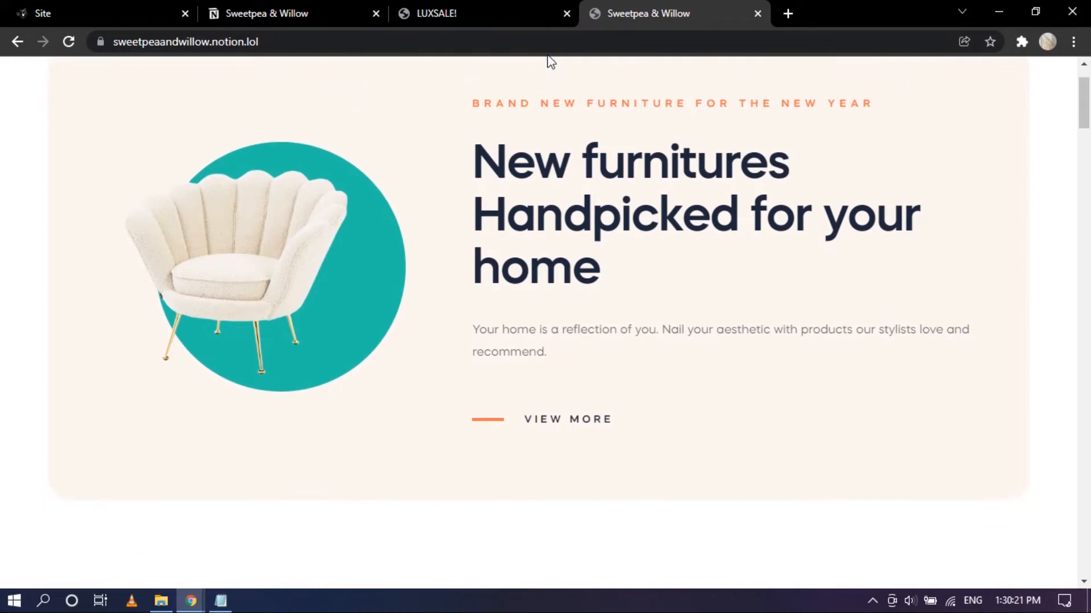
pyautogui.scroll(2, 515, 247)
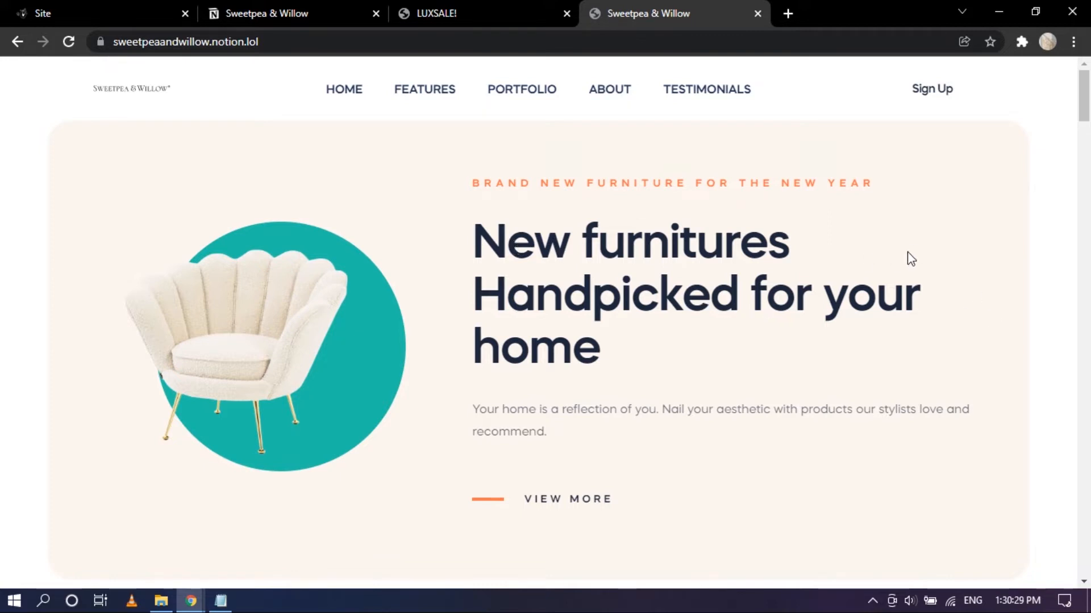
pyautogui.scroll(-2, 935, 267)
pyautogui.scroll(2, 934, 266)
pyautogui.scroll(-6, 718, 324)
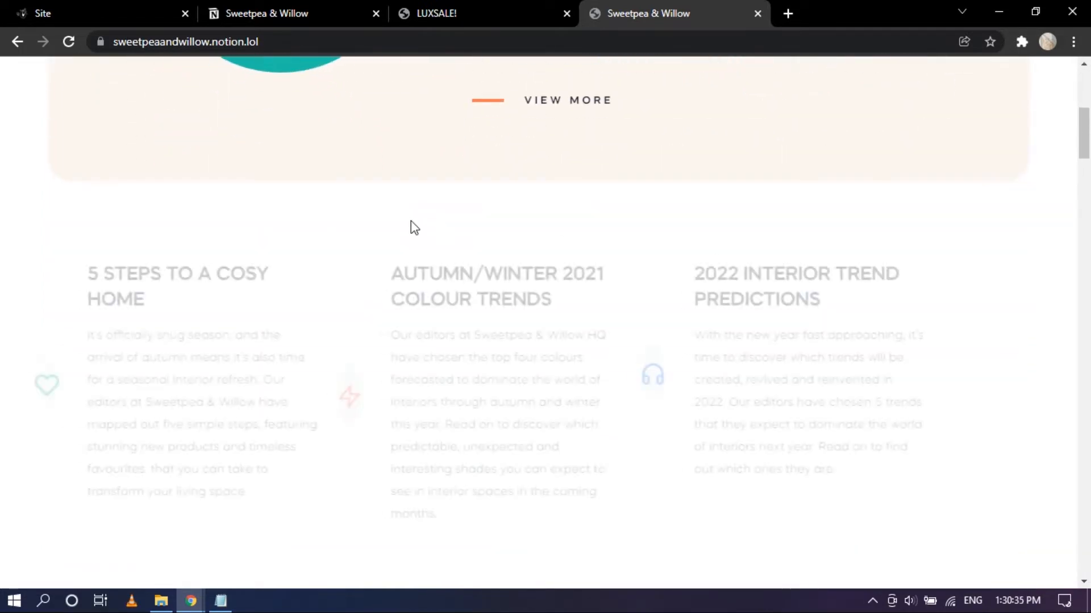
pyautogui.scroll(-3, 648, 227)
pyautogui.scroll(2, 646, 224)
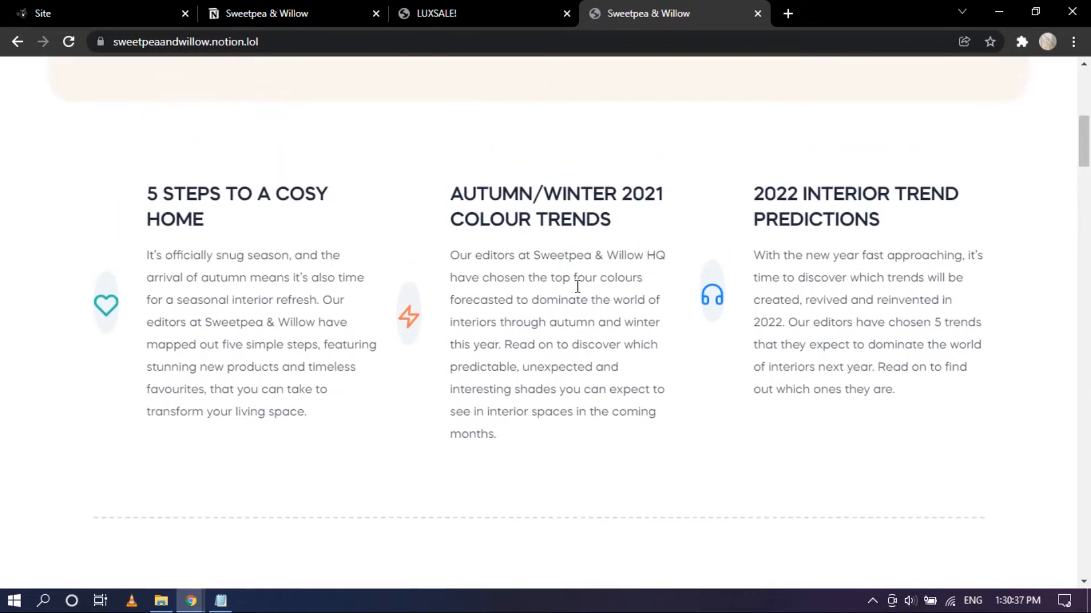
# - Switch to the LUXSALE site and view its hero banner and feature blurbs for comparison
pyautogui.click(464, 1)
pyautogui.scroll(6, 1086, 419)
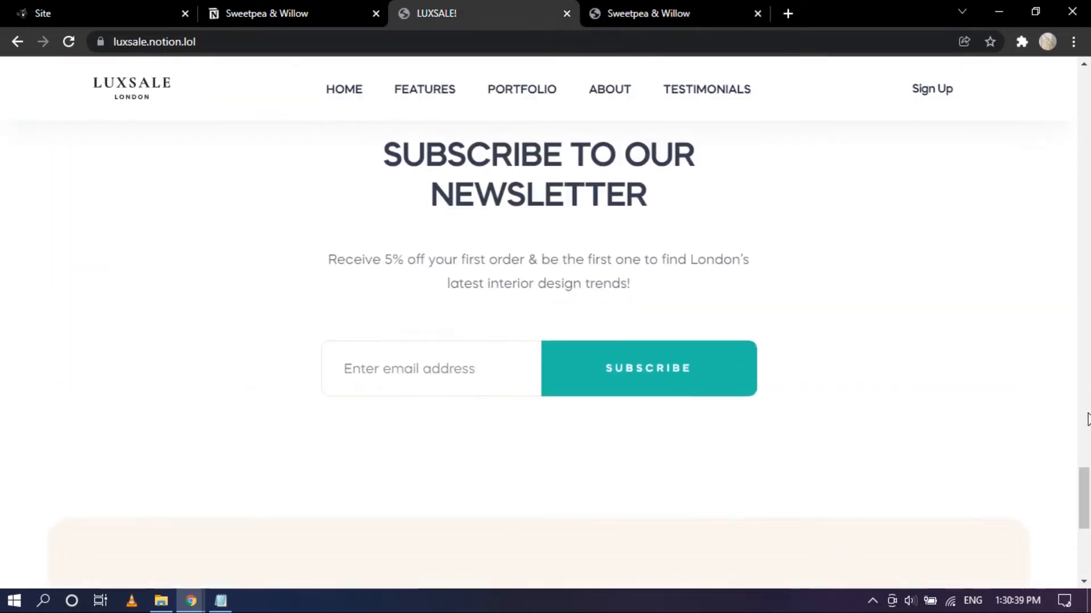
pyautogui.moveTo(1080, 505); pyautogui.dragTo(1016, 126)
pyautogui.scroll(-10, 589, 243)
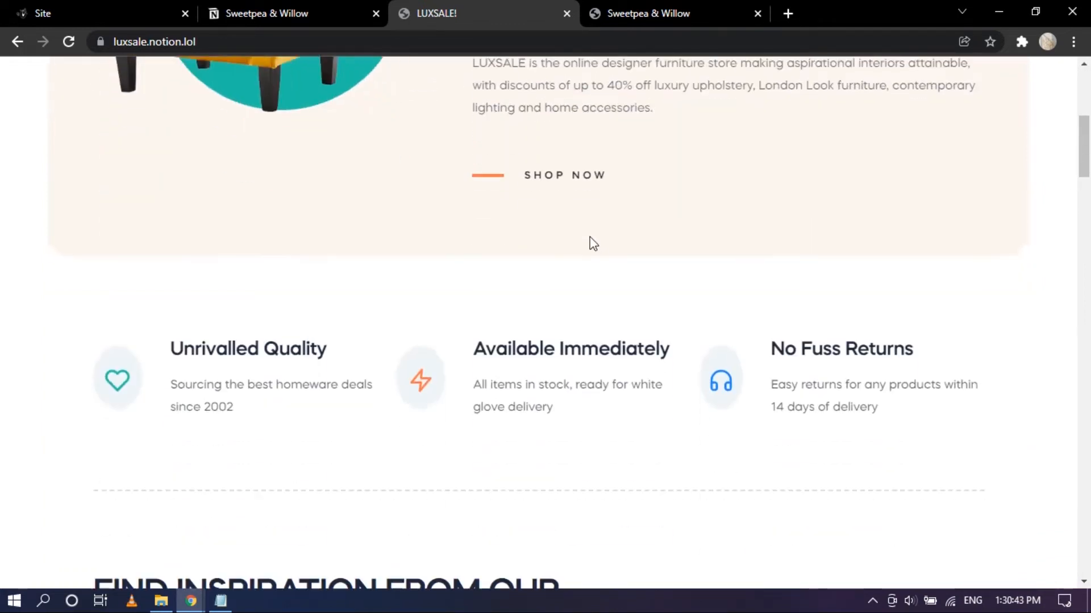
# - Return to the Sweetpea & Willow site and review its hero and article blurbs against the LUXSALE version
pyautogui.click(679, 3)
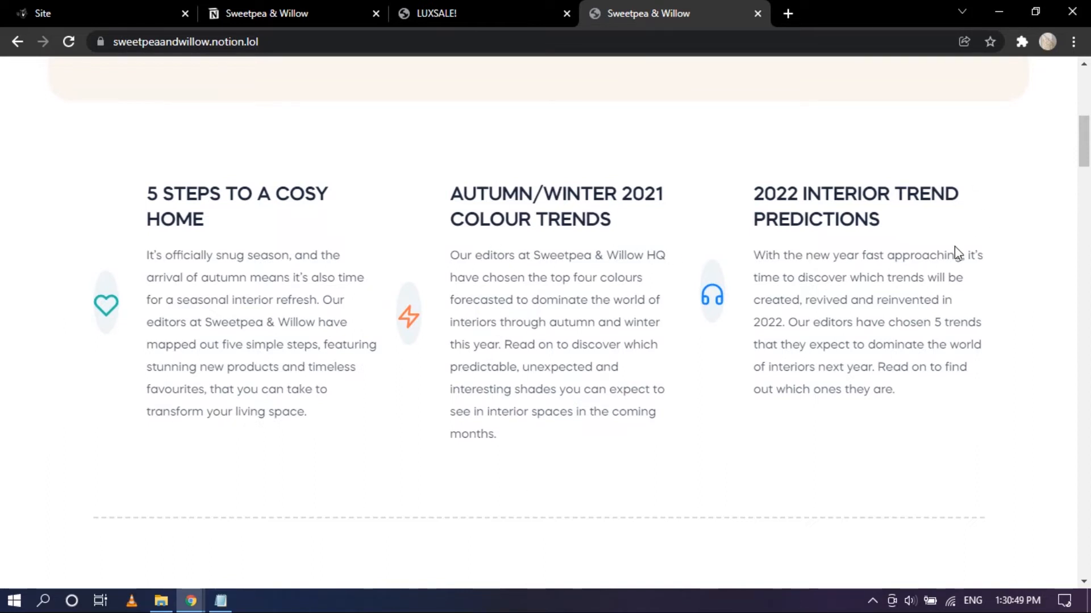
pyautogui.scroll(8, 1018, 263)
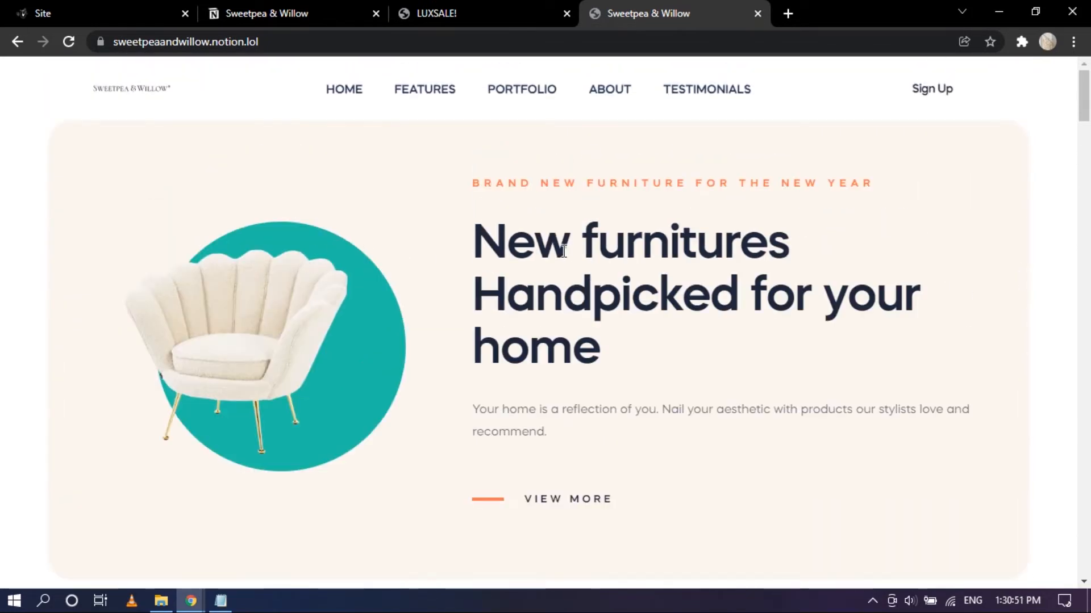
pyautogui.scroll(-8, 564, 252)
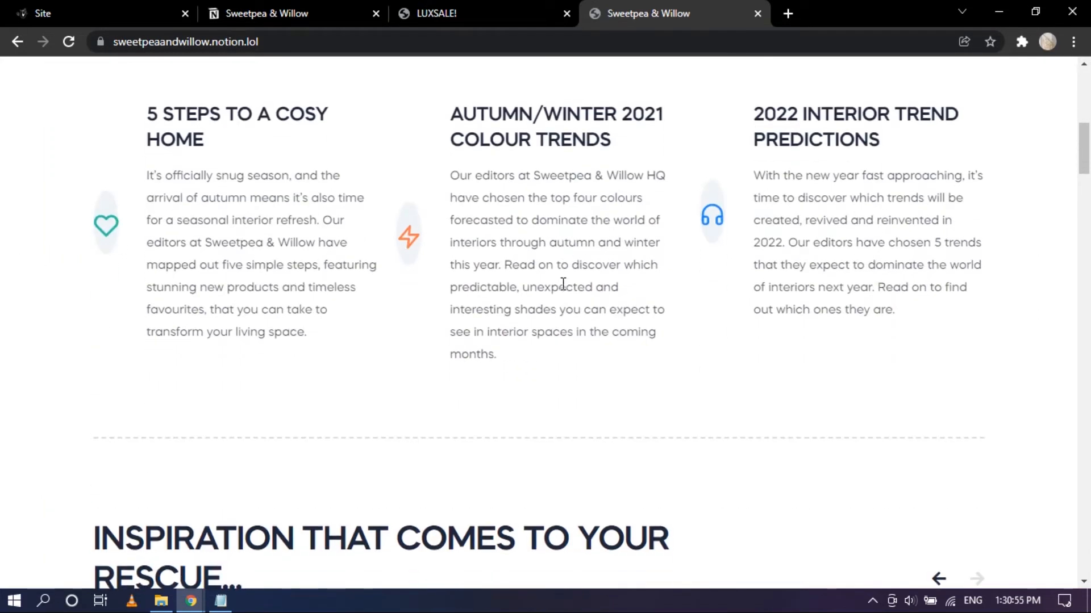
# - Browse the chair cards in the "Inspiration that comes to your rescue" carousel and slide it forward by one card
pyautogui.scroll(-4, 894, 302)
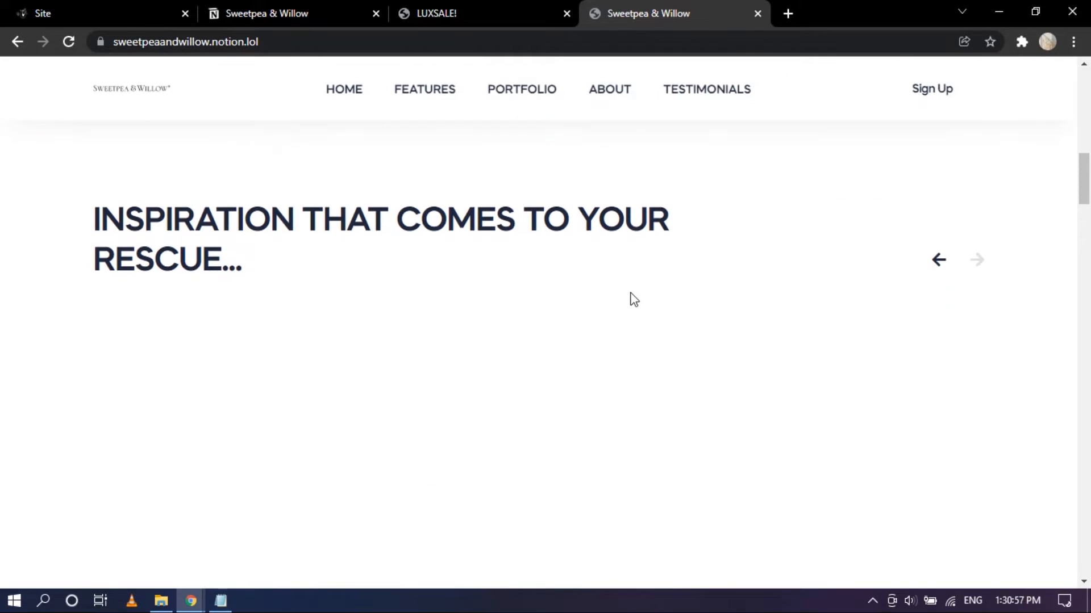
pyautogui.scroll(3, 627, 234)
pyautogui.scroll(-5, 594, 264)
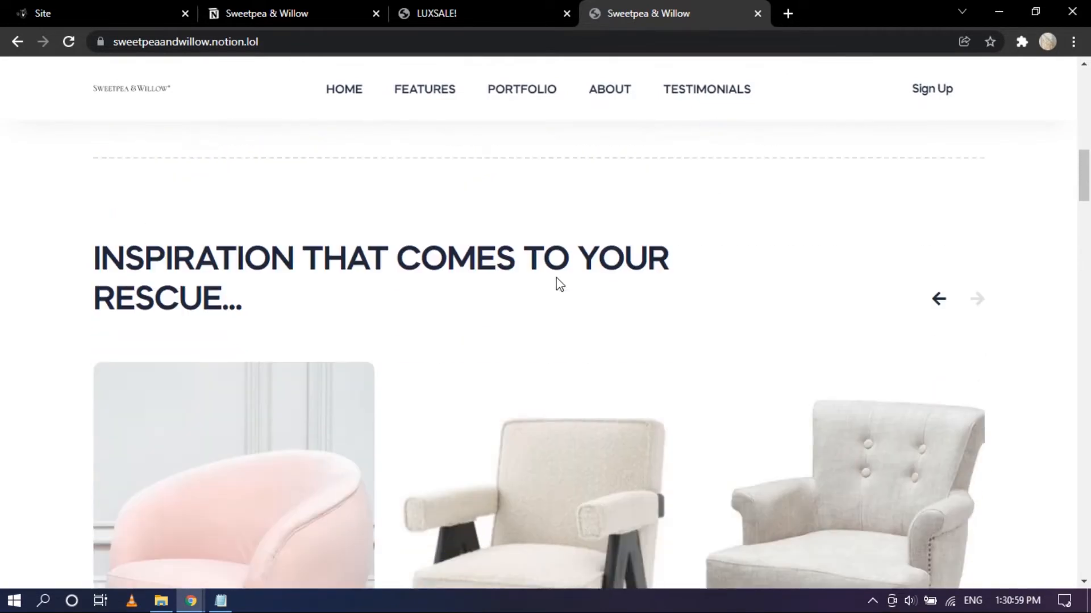
pyautogui.scroll(-1, 392, 338)
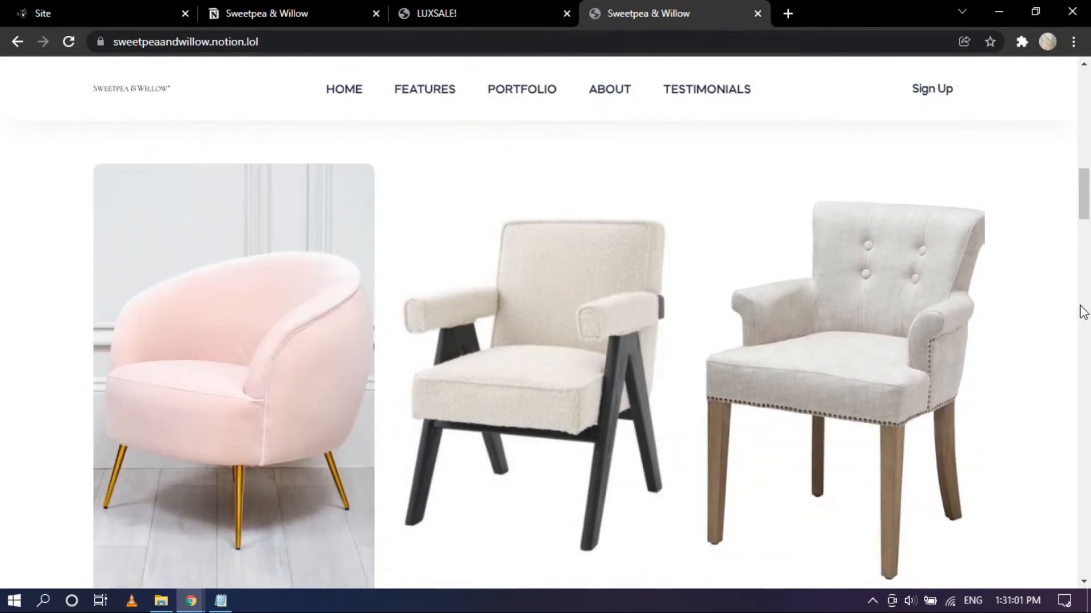
pyautogui.scroll(-3, 1051, 292)
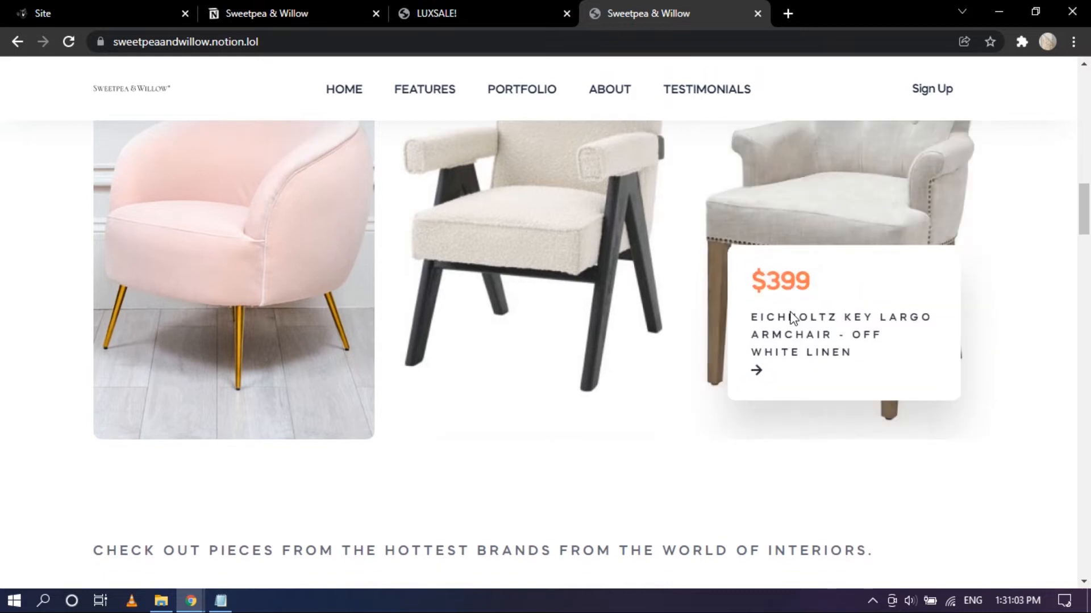
pyautogui.scroll(1, 851, 304)
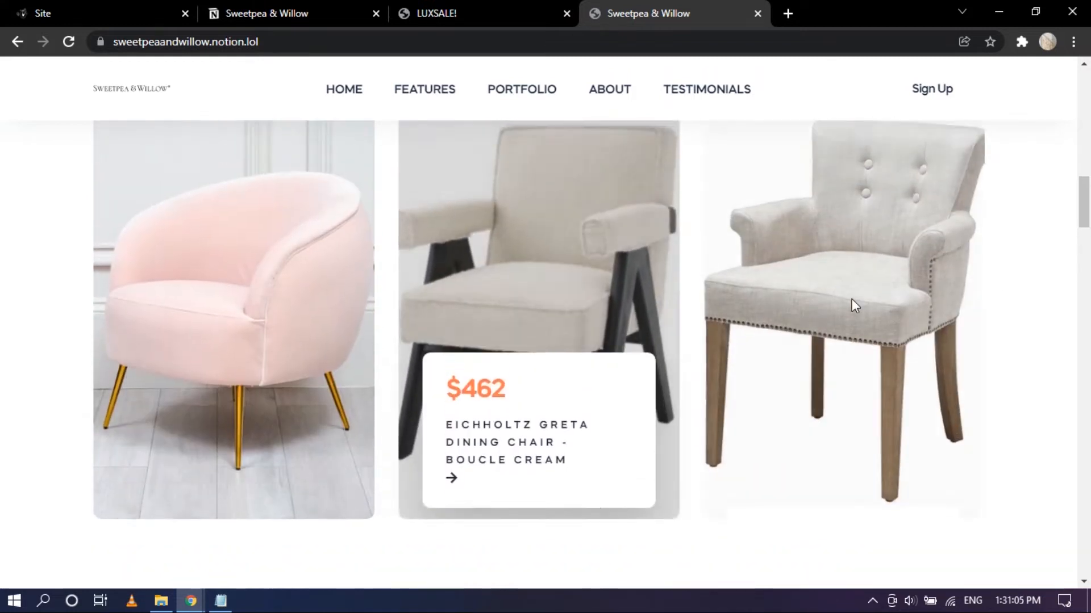
pyautogui.scroll(2, 874, 298)
pyautogui.moveTo(901, 298); pyautogui.dragTo(527, 319)
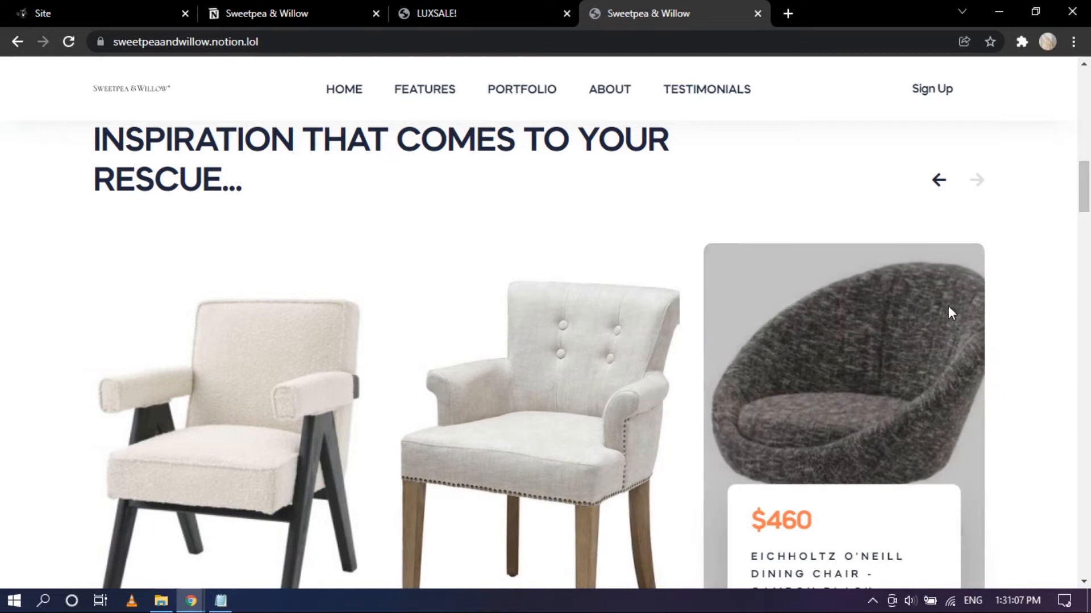
# - Compare the start of the site's hottest brands section with the gallery and showroom section of the LUXSALE site
pyautogui.scroll(-6, 1043, 311)
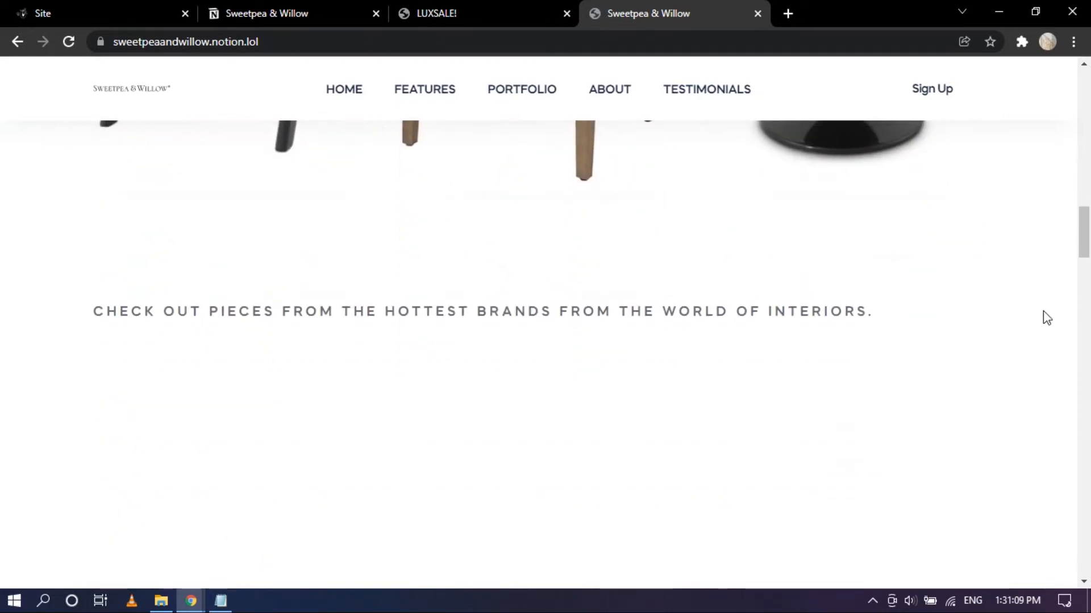
pyautogui.scroll(-1, 1043, 311)
pyautogui.scroll(-1, 1045, 306)
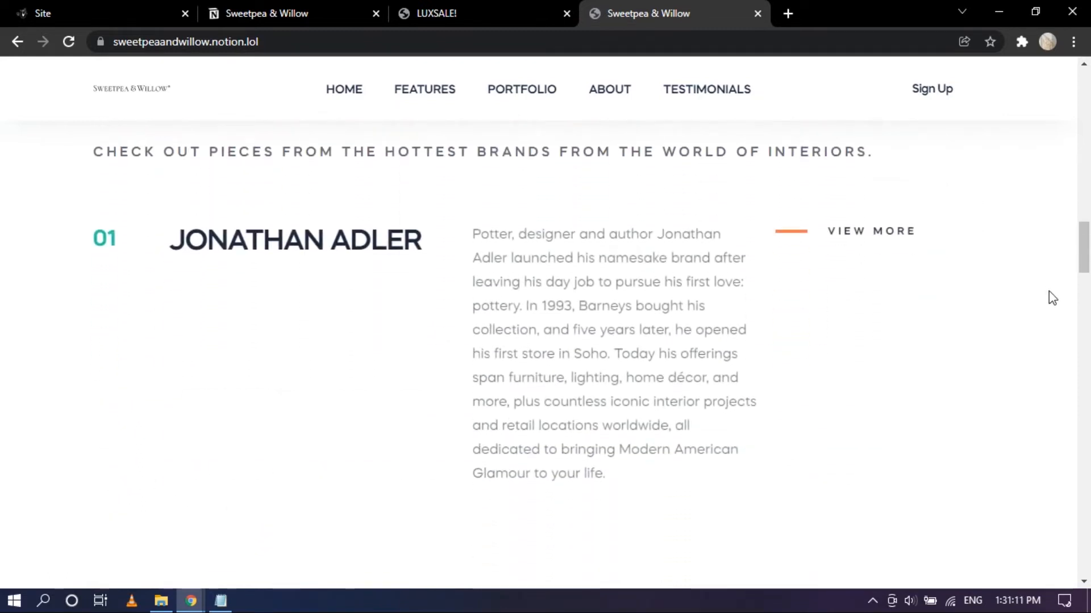
pyautogui.click(503, 2)
pyautogui.scroll(-10, 543, 291)
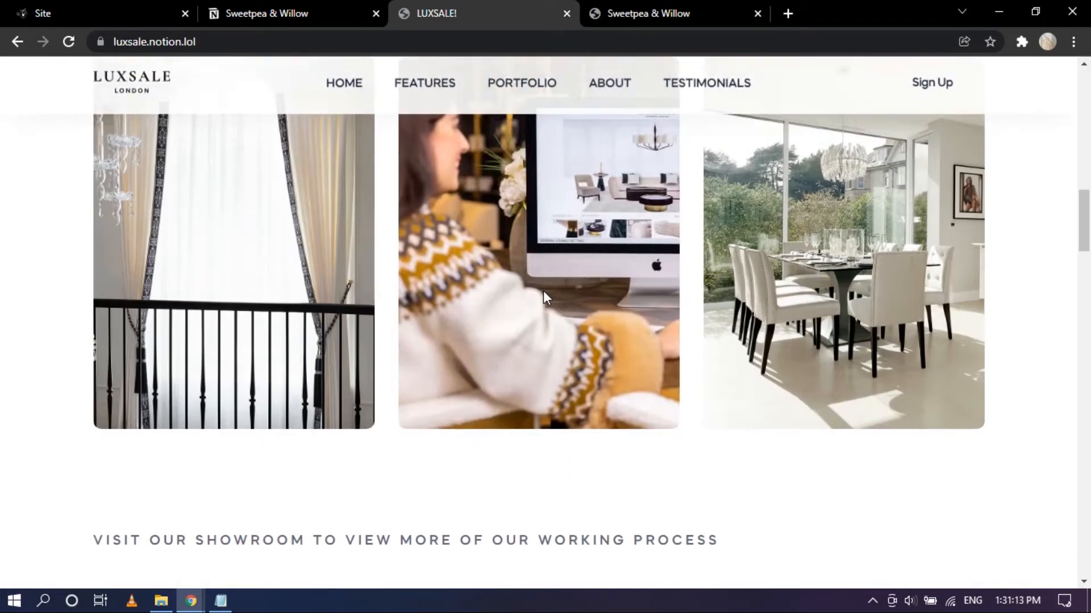
pyautogui.scroll(-1, 559, 287)
pyautogui.hotkey('ctrl', 'Tab')
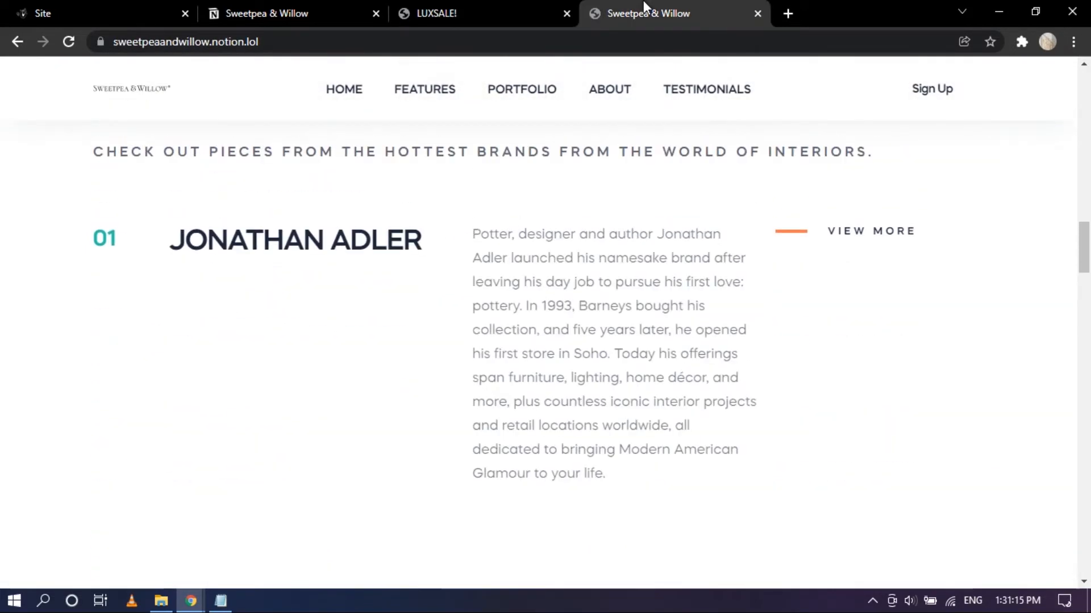
# - Review the remaining brand entries and the "Stunningly Upholstered" section of the Sweetpea & Willow site
pyautogui.scroll(-4, 577, 268)
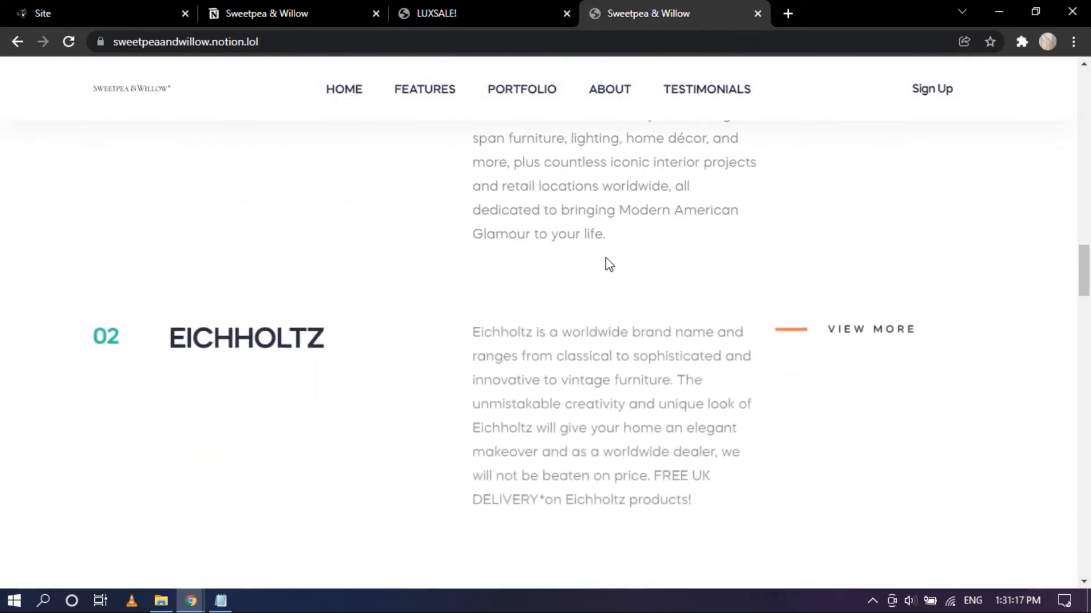
pyautogui.scroll(-3, 606, 263)
pyautogui.scroll(-5, 608, 258)
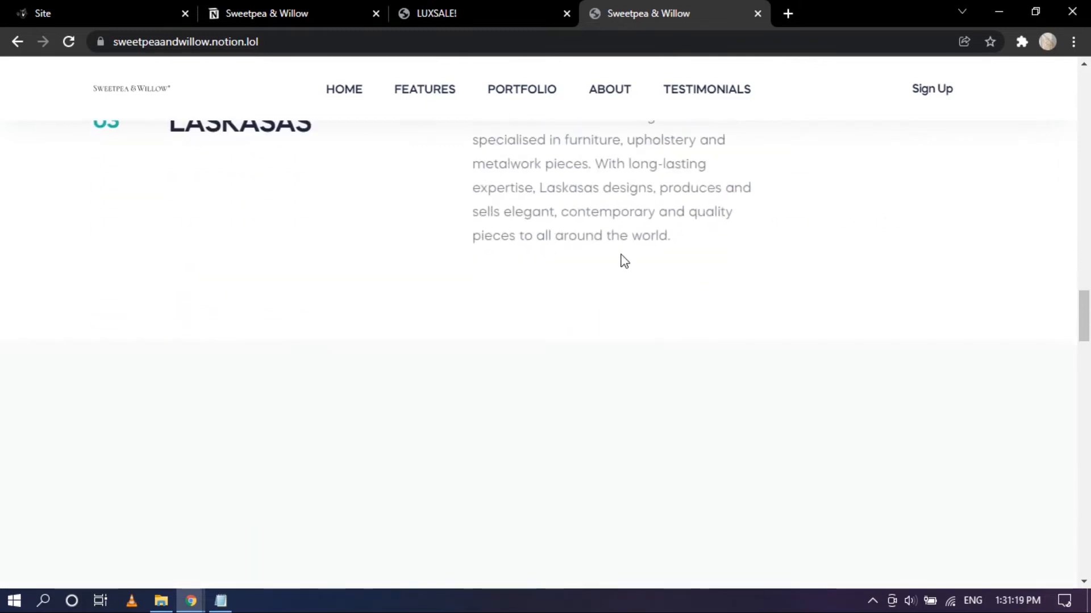
pyautogui.scroll(-3, 601, 304)
pyautogui.scroll(-3, 467, 236)
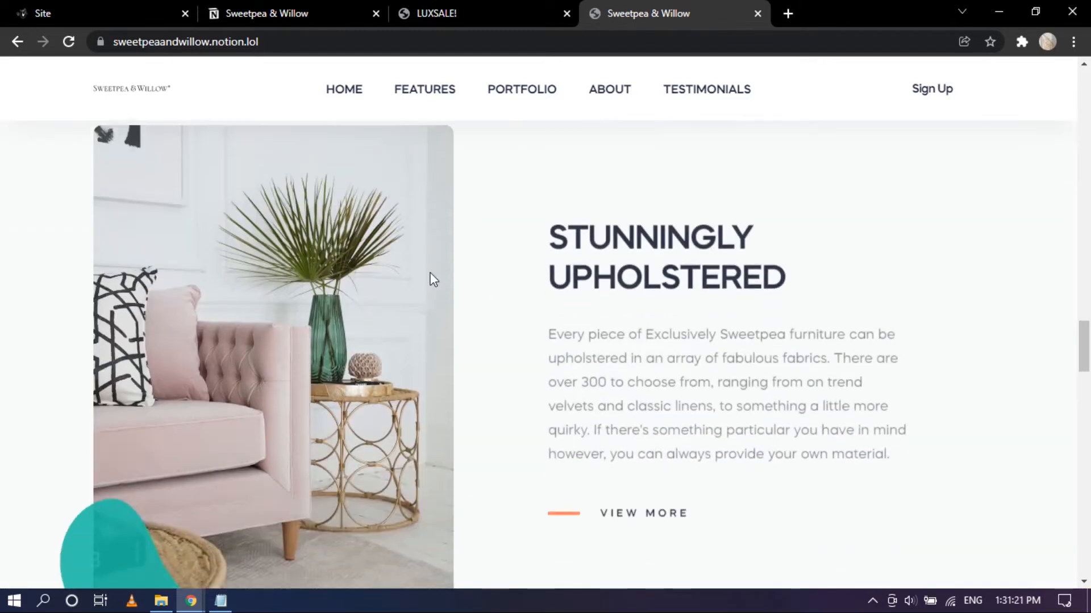
pyautogui.scroll(-7, 688, 278)
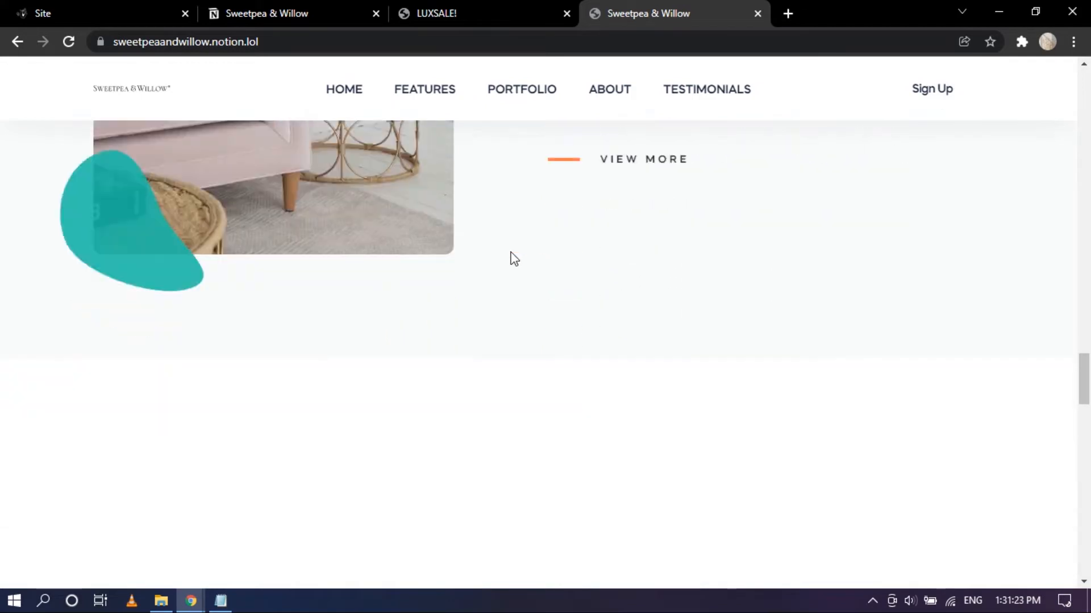
# - Examine the customer testimonial block and the "Be the first to know our offers" sign-up section
pyautogui.scroll(-4, 575, 270)
pyautogui.scroll(-4, 523, 244)
pyautogui.scroll(-4, 211, 416)
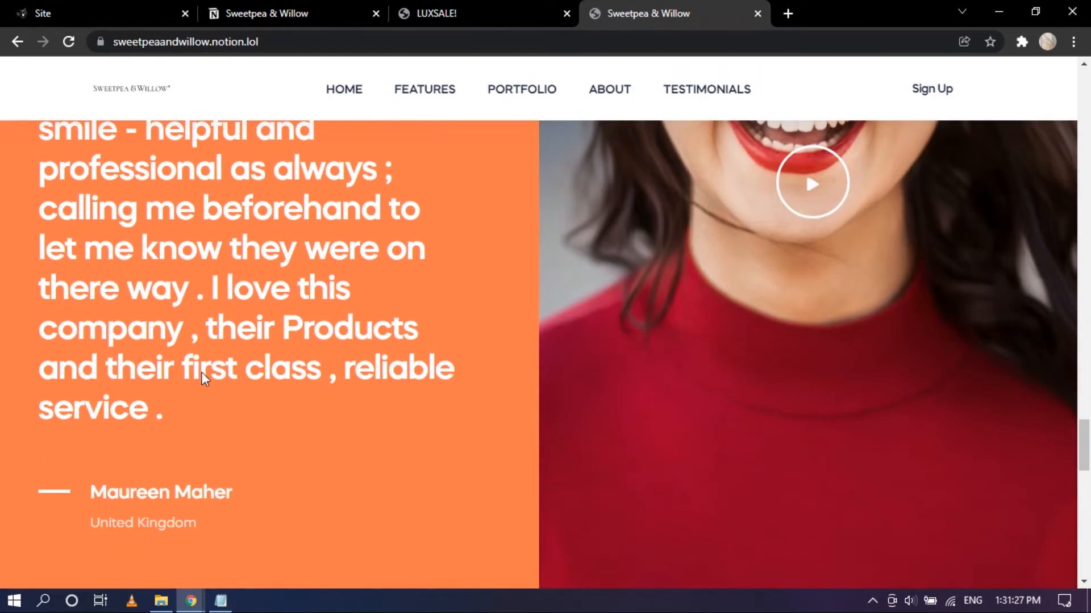
pyautogui.scroll(5, 211, 415)
pyautogui.scroll(-4, 491, 291)
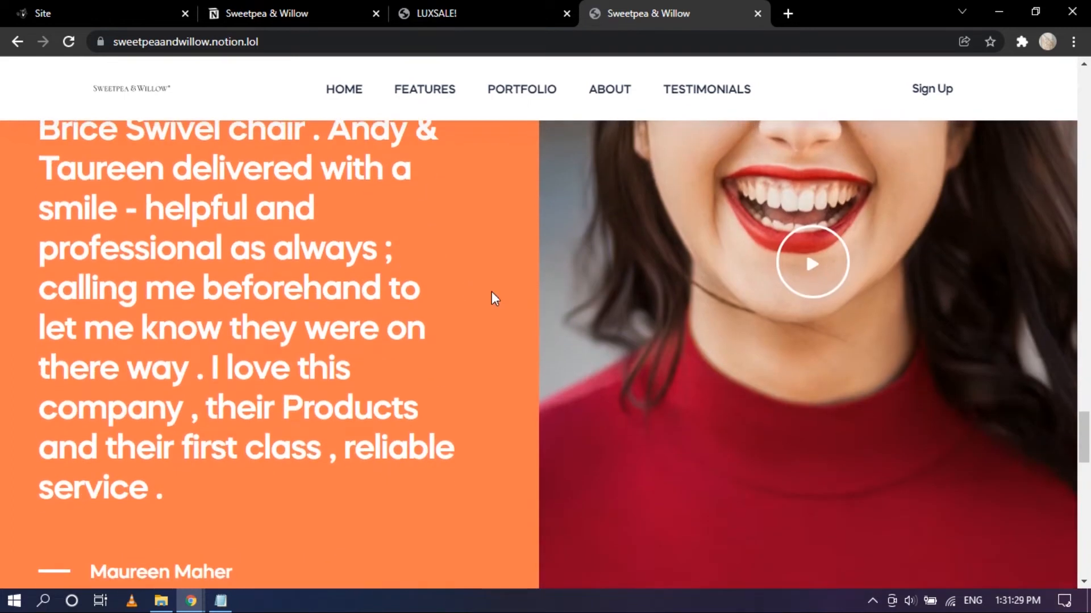
pyautogui.scroll(-4, 492, 292)
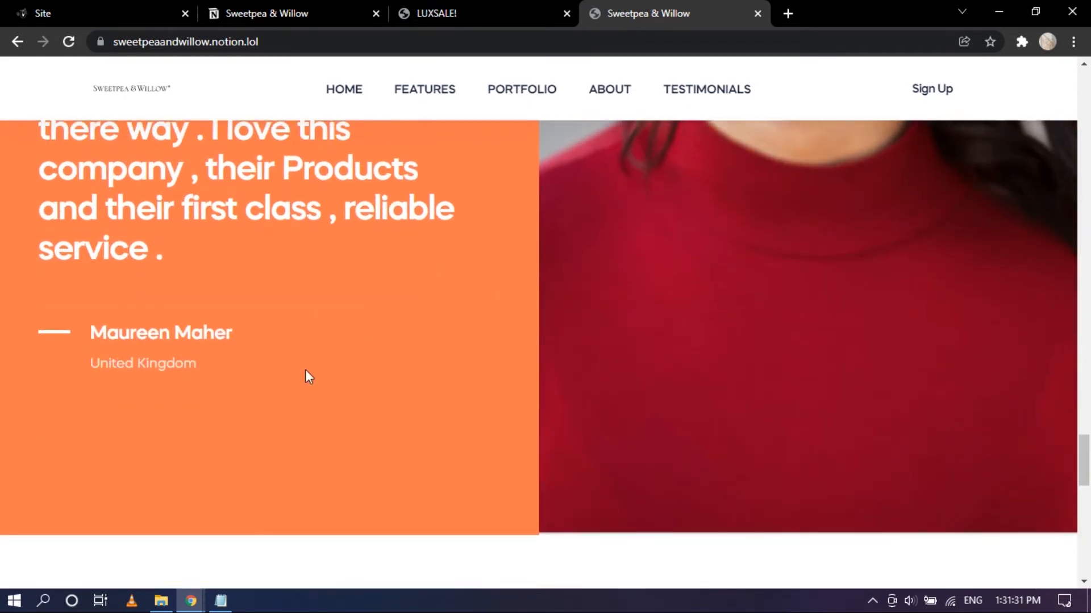
pyautogui.scroll(-7, 583, 298)
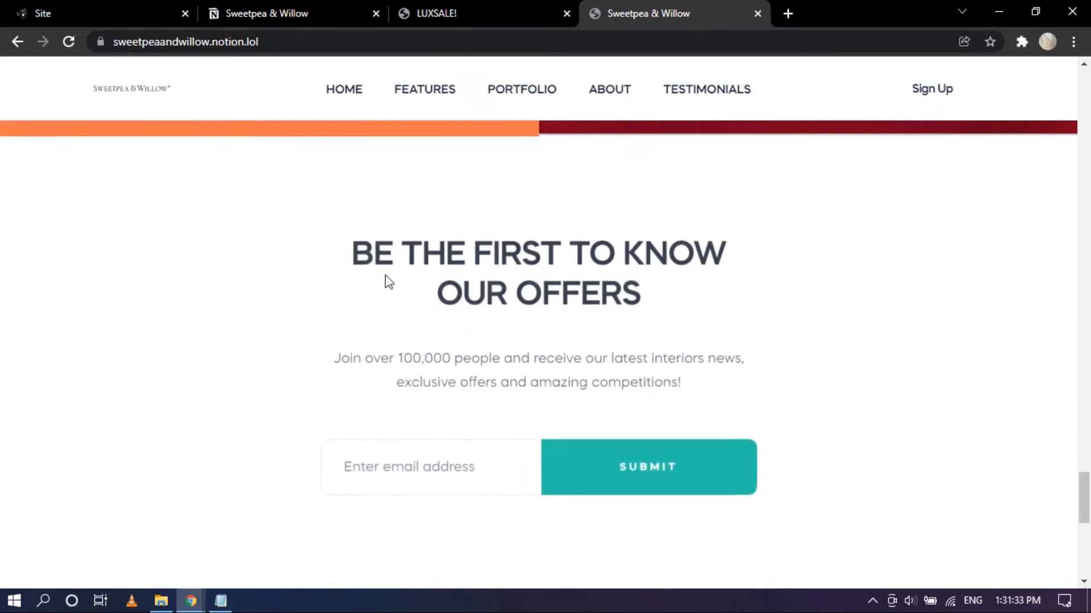
# - Examine the footer of the Sweetpea & Willow site with its Useful Info, Services and About columns, and return to the testimonial block
pyautogui.scroll(-2, 843, 307)
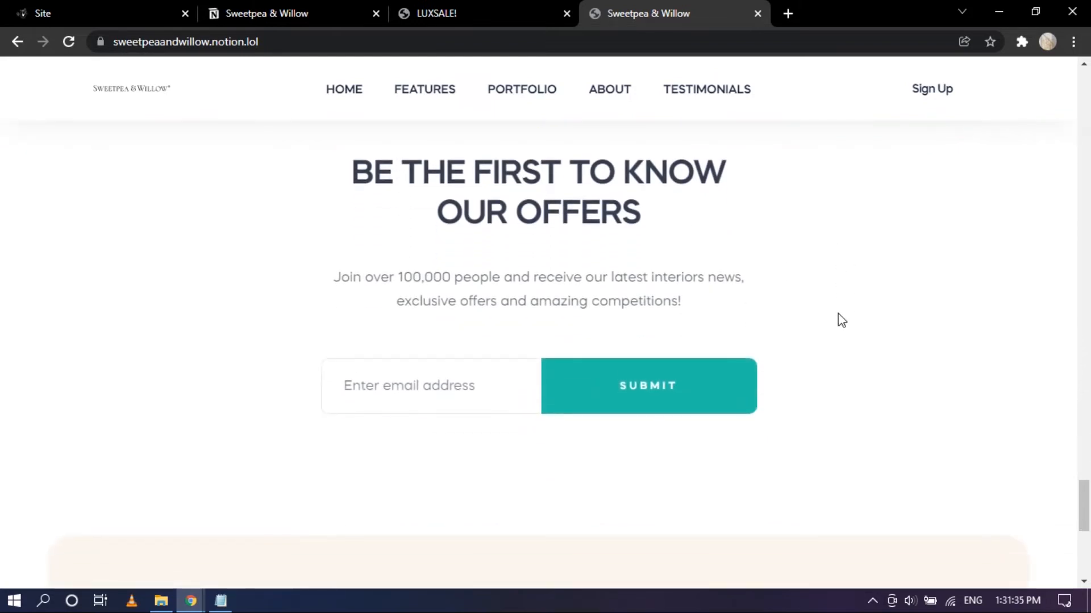
pyautogui.scroll(-7, 835, 320)
pyautogui.scroll(1, 409, 329)
pyautogui.scroll(-1, 693, 305)
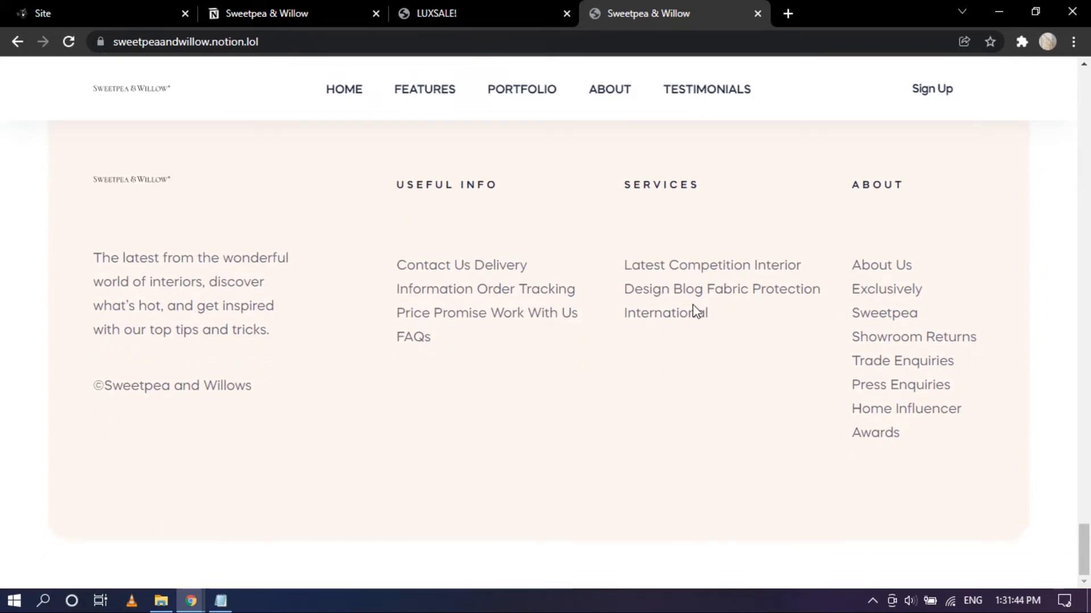
pyautogui.scroll(10, 586, 401)
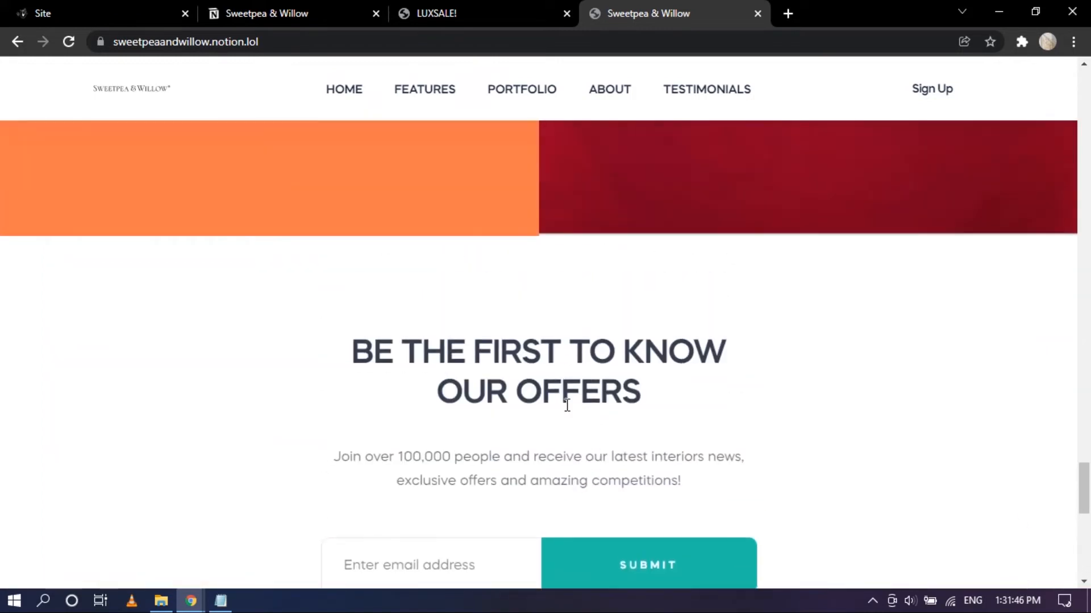
pyautogui.scroll(10, 572, 374)
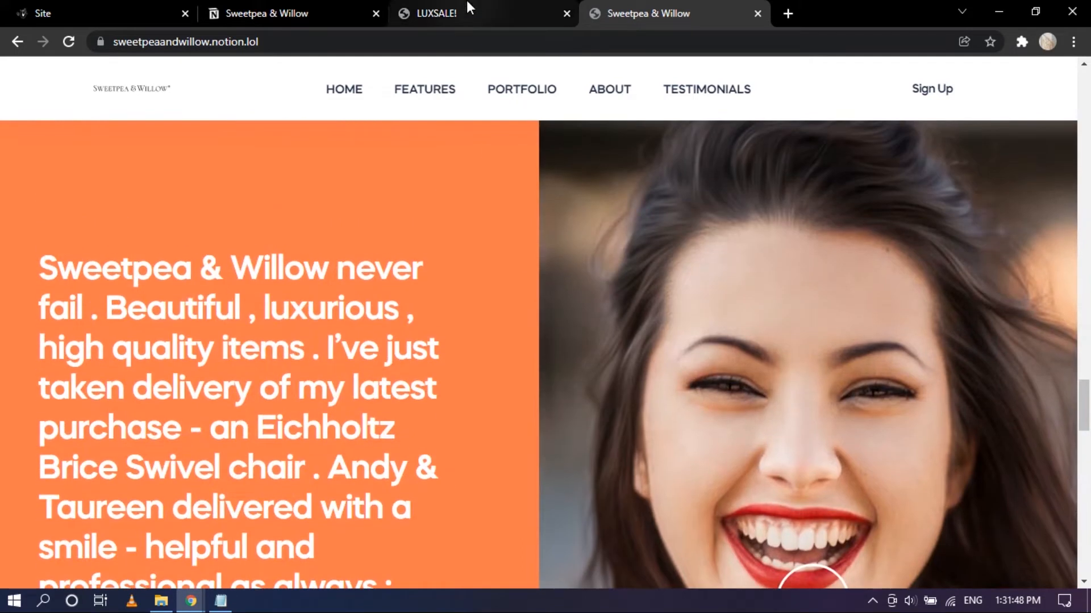
# - Compare the three-feature text section of the Sweetpea & Willow site with the matching section of the LUXSALE site
pyautogui.click(312, 4)
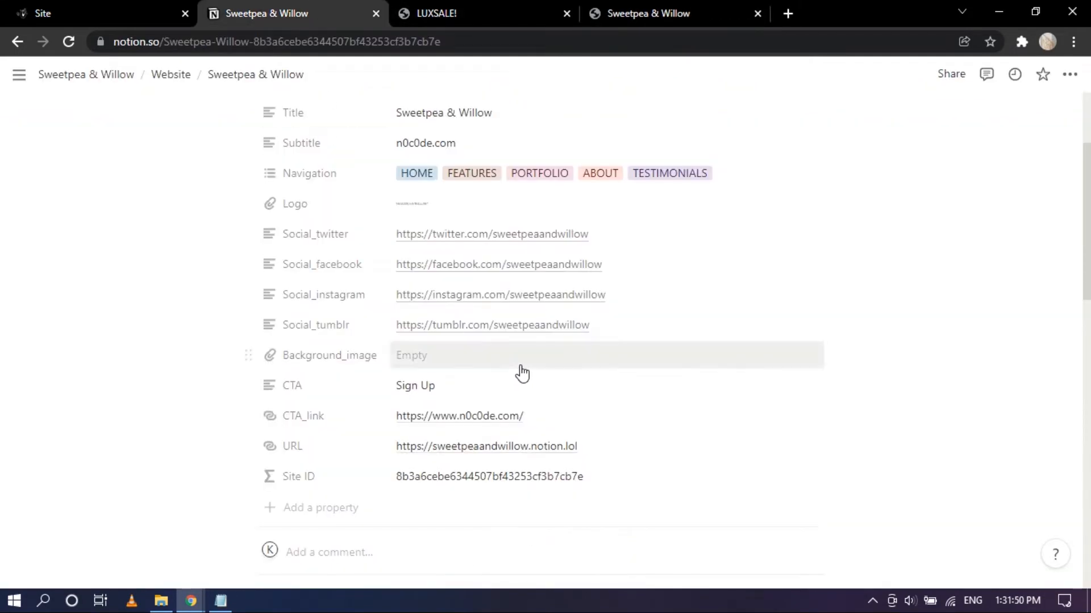
pyautogui.click(644, 6)
pyautogui.scroll(6, 935, 426)
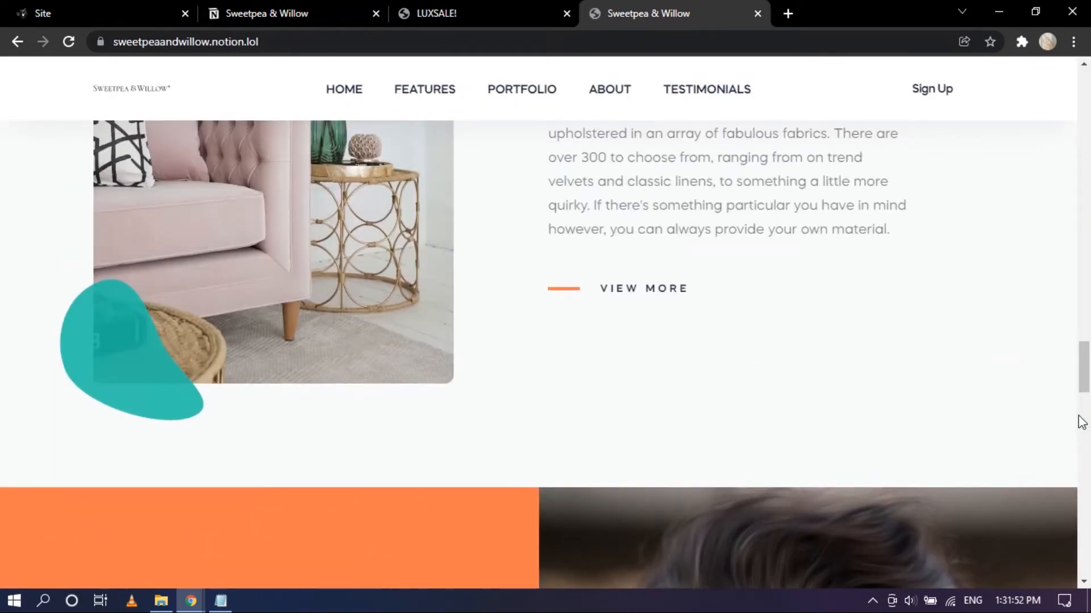
pyautogui.scroll(12, 1079, 397)
pyautogui.scroll(-10, 469, 414)
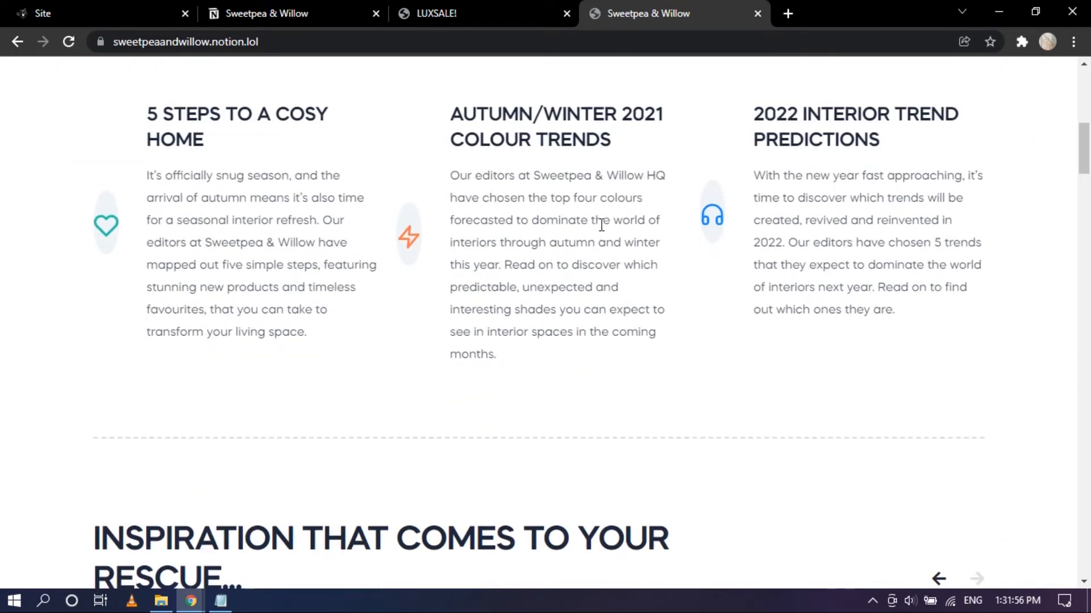
pyautogui.click(432, 18)
pyautogui.click(593, 13)
pyautogui.scroll(6, 457, 284)
pyautogui.click(429, 12)
pyautogui.scroll(-5, 560, 324)
pyautogui.scroll(3, 512, 255)
# - Open the FEATURES page of the Sweetpea & Willow site in Notion as a full page and open its FEATURE 1 entry
pyautogui.click(353, 7)
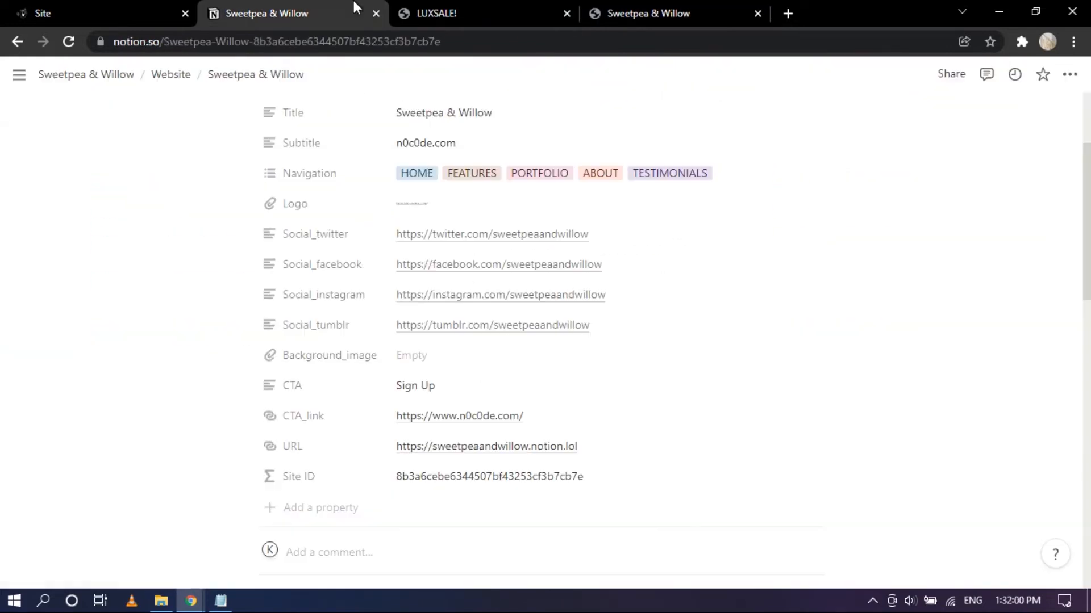
pyautogui.scroll(-6, 579, 341)
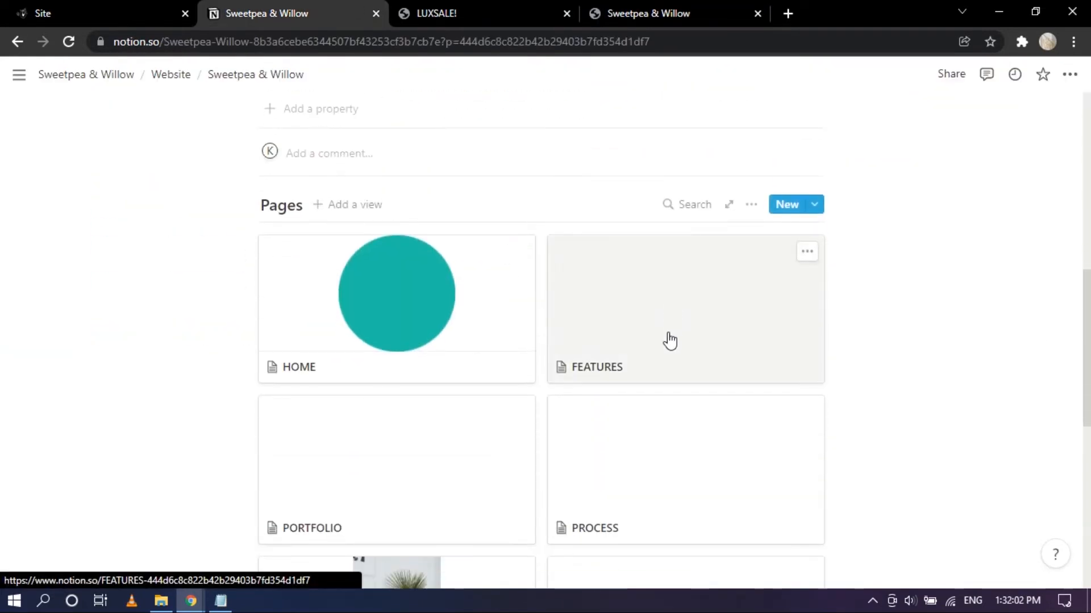
pyautogui.click(670, 341)
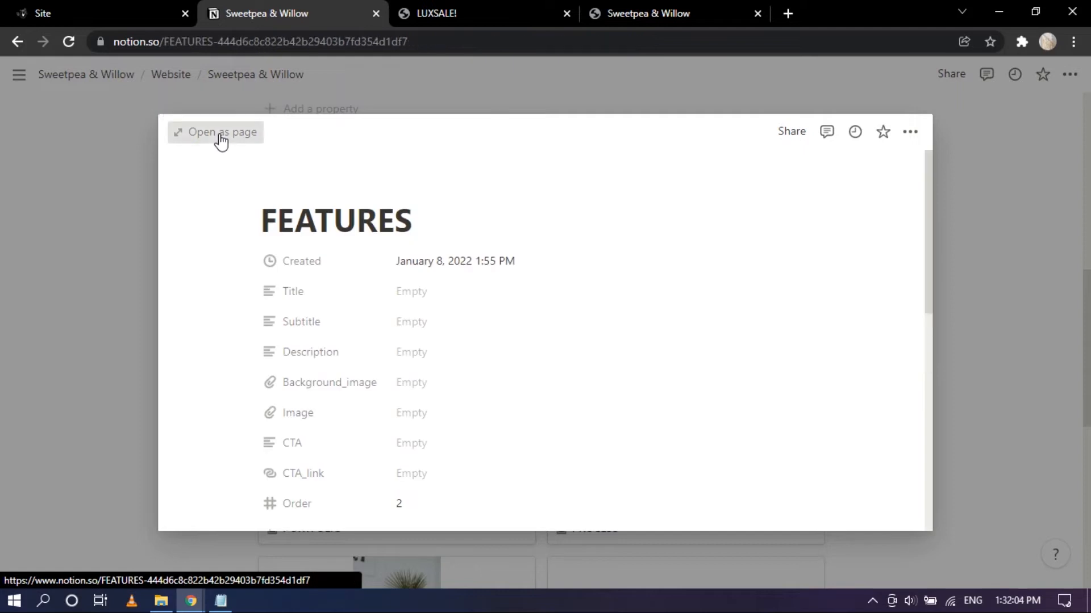
pyautogui.click(221, 136)
pyautogui.scroll(-7, 576, 214)
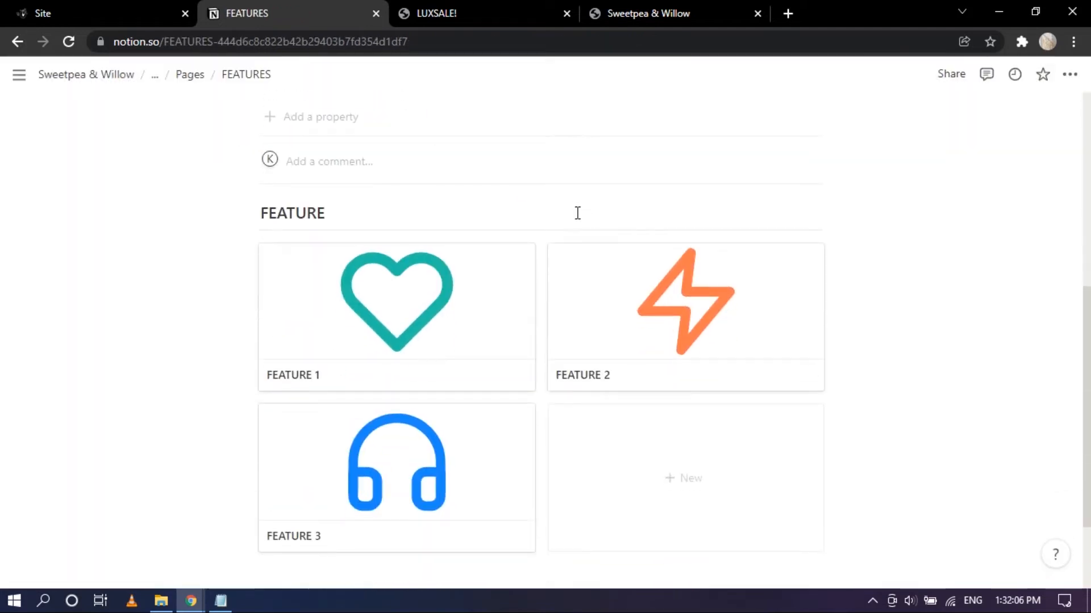
pyautogui.scroll(-2, 528, 210)
pyautogui.click(409, 204)
pyautogui.scroll(-2, 463, 295)
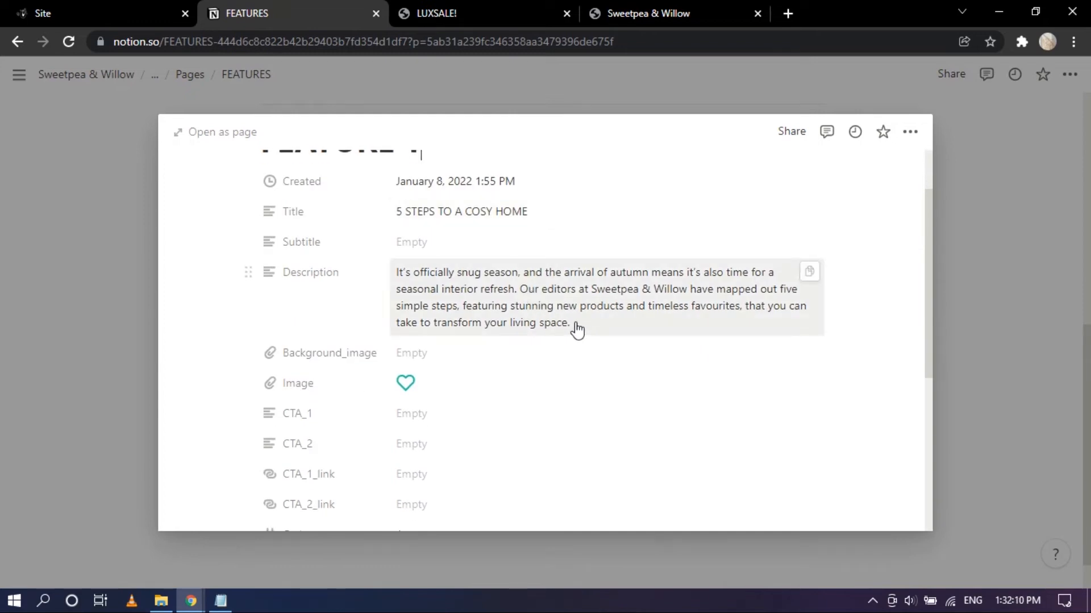
# - Shorten the FEATURE 1 description so it ends after "seasonal interior refresh." and close the entry
pyautogui.click(517, 295)
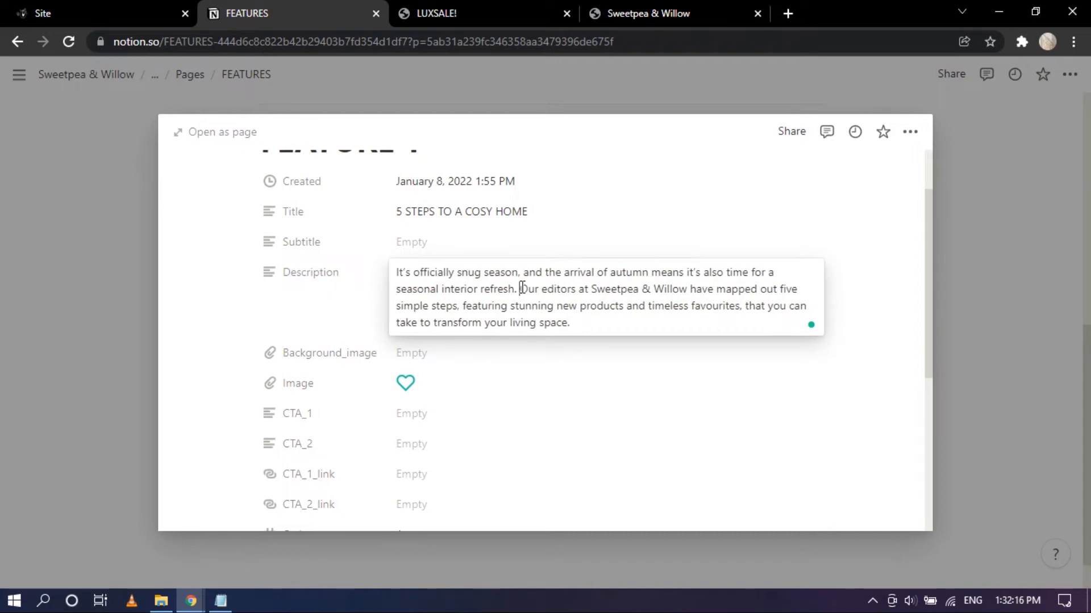
pyautogui.moveTo(538, 298); pyautogui.dragTo(586, 333)
pyautogui.press('BackSpace')
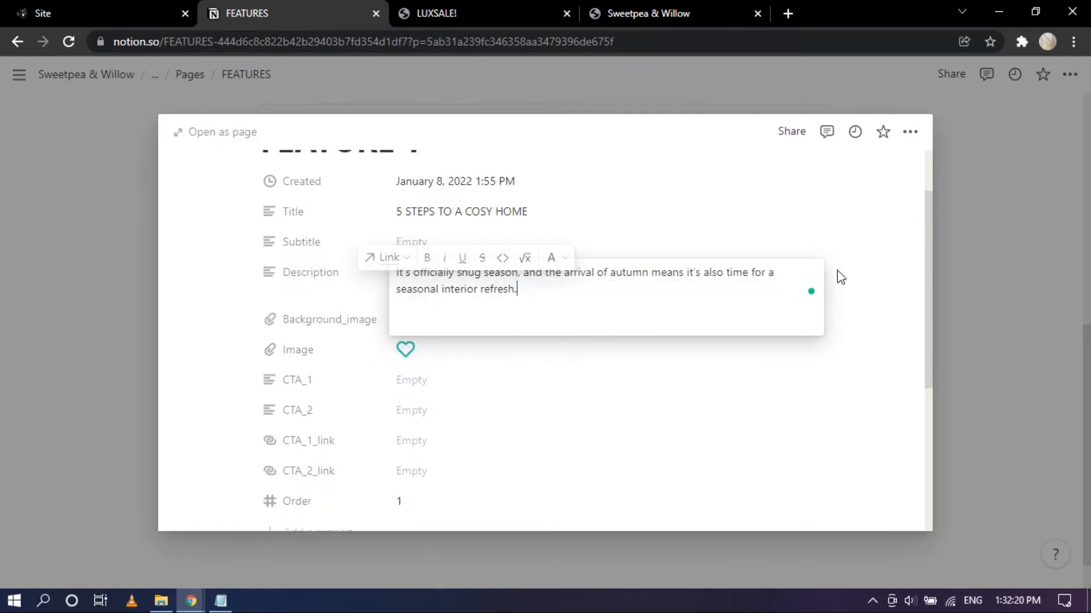
pyautogui.click(891, 287)
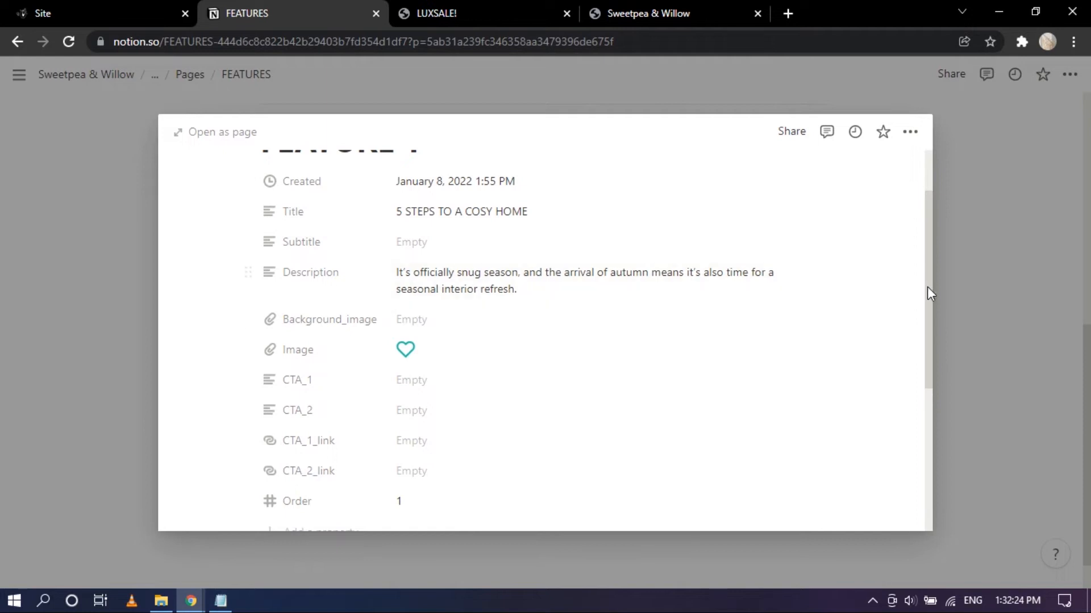
pyautogui.click(988, 287)
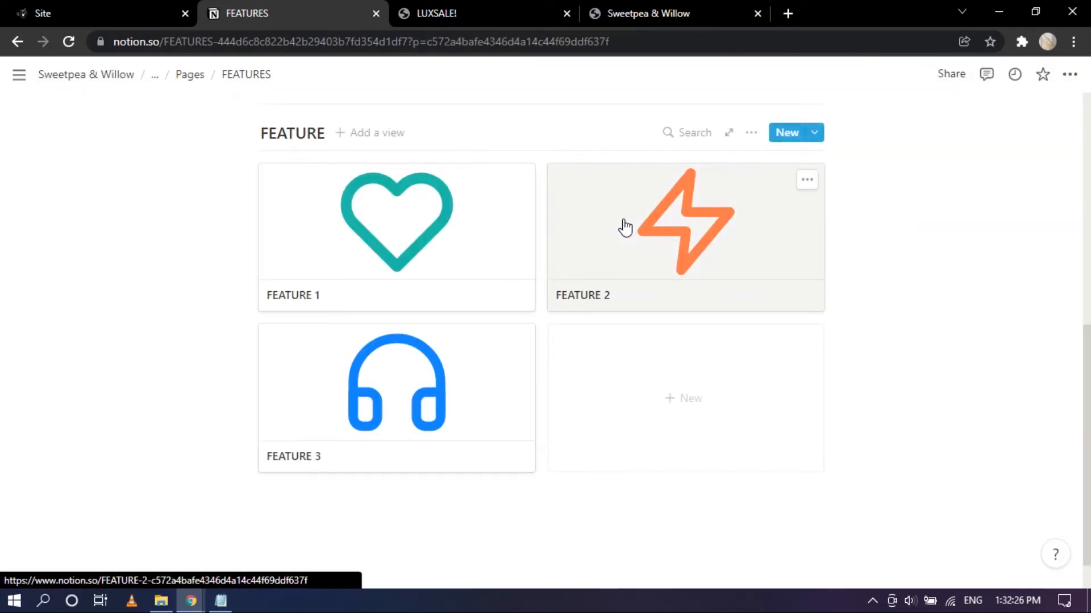
# - Shorten the FEATURE 2 description so it ends after "through autumn and winter this year."
pyautogui.click(623, 226)
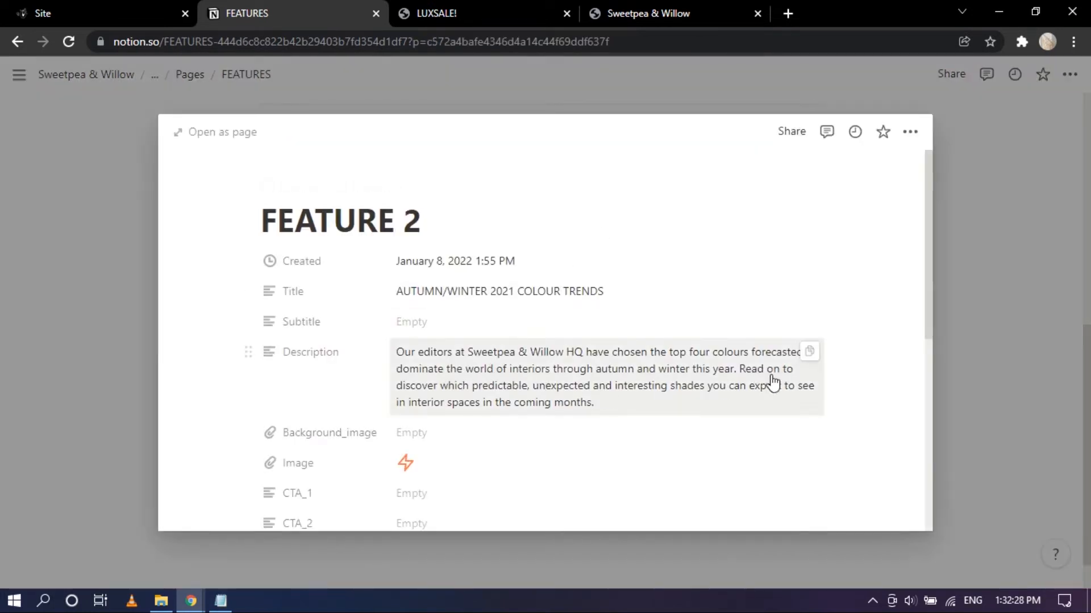
pyautogui.click(736, 369)
pyautogui.moveTo(739, 370); pyautogui.dragTo(755, 419)
pyautogui.press('BackSpace')
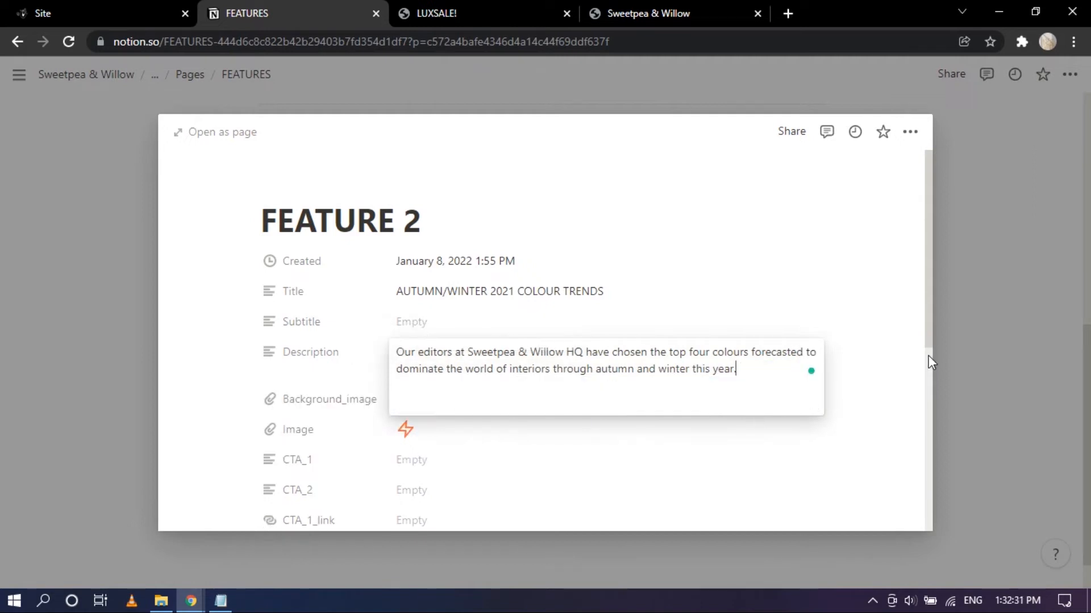
pyautogui.click(935, 356)
# - Delete the closing sentences of the FEATURE 3 description and return to the FEATURES page
pyautogui.click(328, 412)
pyautogui.click(574, 370)
pyautogui.moveTo(554, 369); pyautogui.dragTo(827, 407)
pyautogui.press('BackSpace')
pyautogui.press('Escape')
pyautogui.press('Escape')
pyautogui.scroll(5, 908, 318)
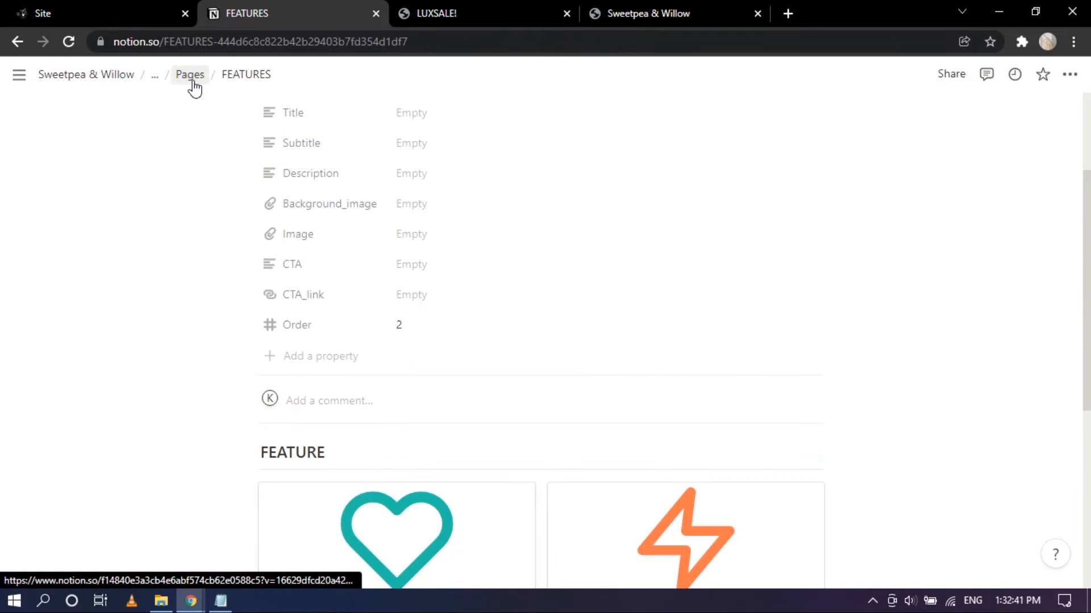
# - Compare the length of the hottest brands entries on the Sweetpea & Willow site with the LUXSALE working process entries
pyautogui.click(190, 74)
pyautogui.click(628, 8)
pyautogui.scroll(-6, 562, 236)
pyautogui.scroll(-10, 563, 236)
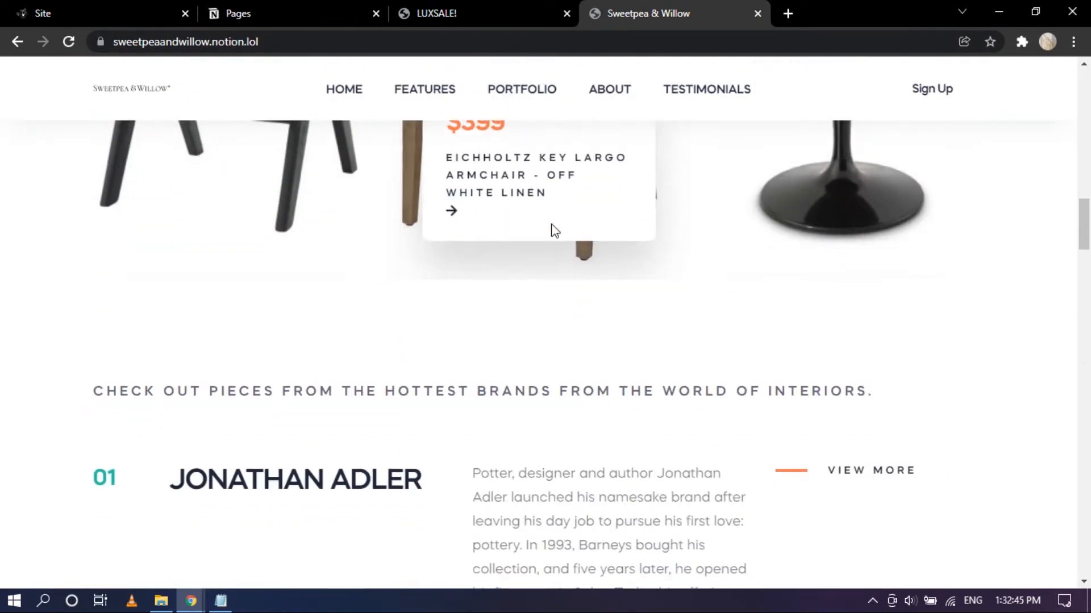
pyautogui.scroll(-4, 555, 227)
pyautogui.click(502, 6)
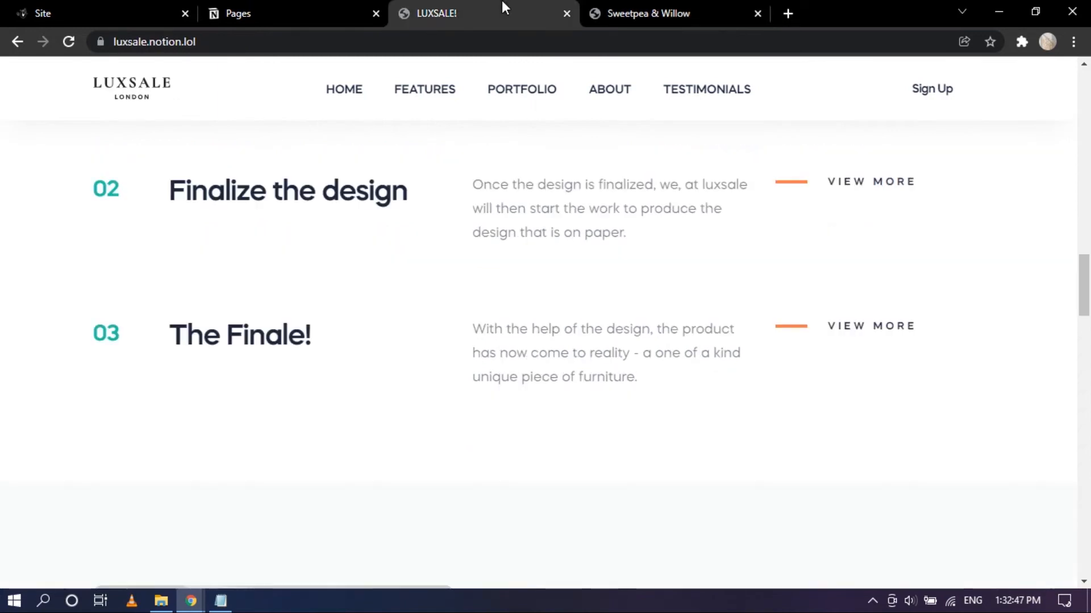
pyautogui.scroll(4, 561, 290)
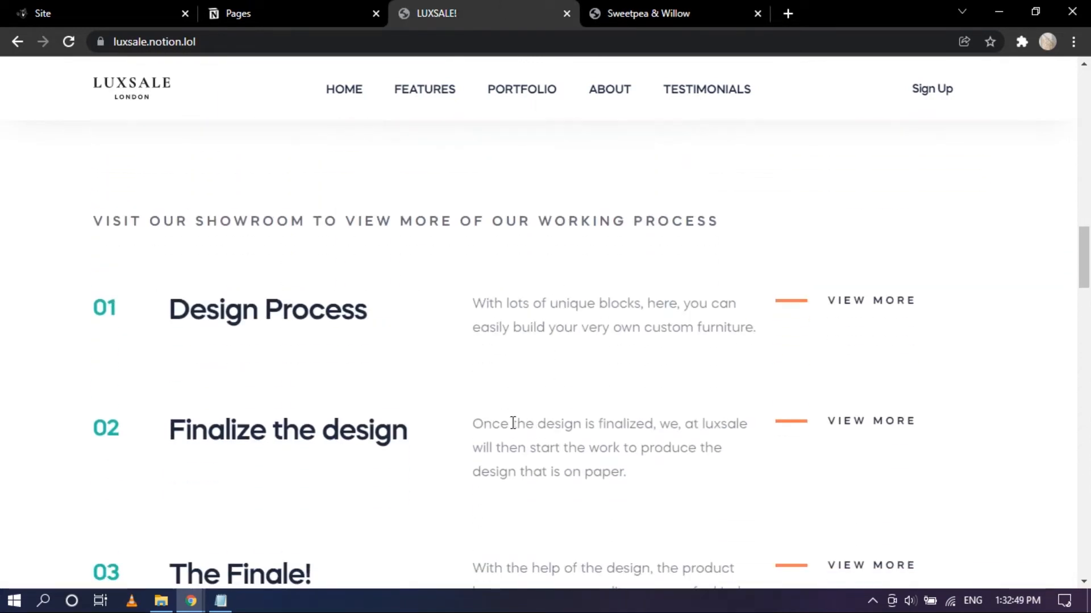
pyautogui.click(648, 13)
pyautogui.scroll(4, 446, 262)
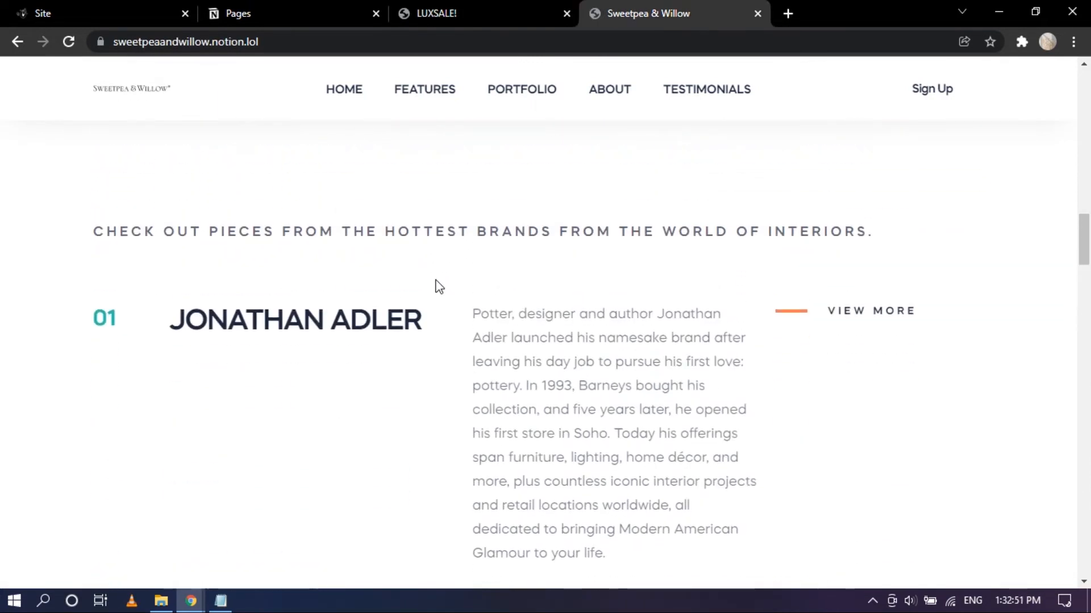
pyautogui.scroll(1, 463, 260)
pyautogui.click(476, 5)
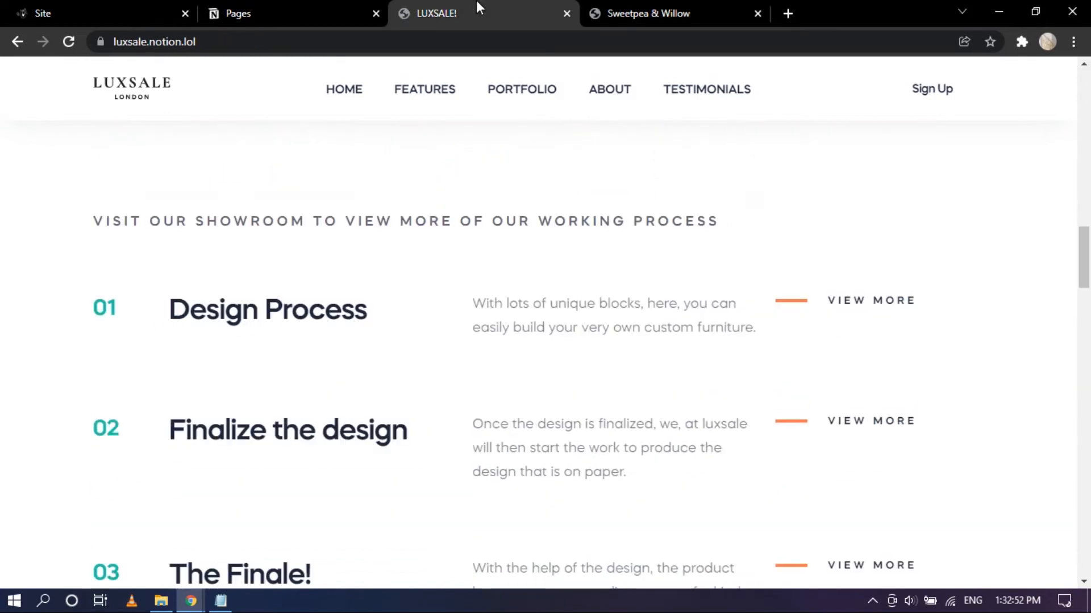
# - Open the PROCESS page from the Notion Pages gallery as a full page and open its STEP 1 entry
pyautogui.click(354, 7)
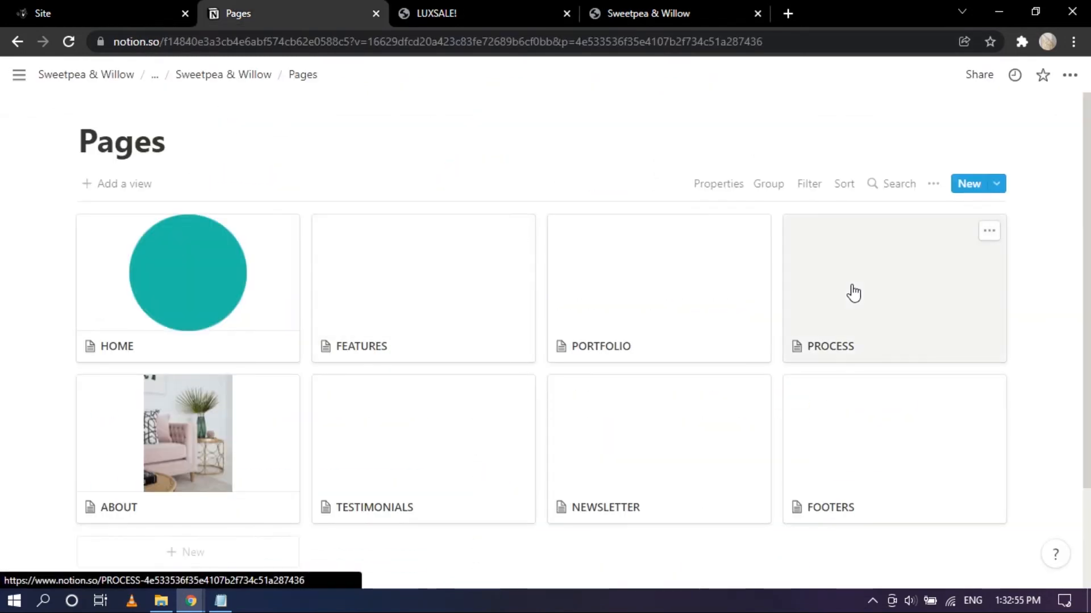
pyautogui.click(853, 293)
pyautogui.click(202, 136)
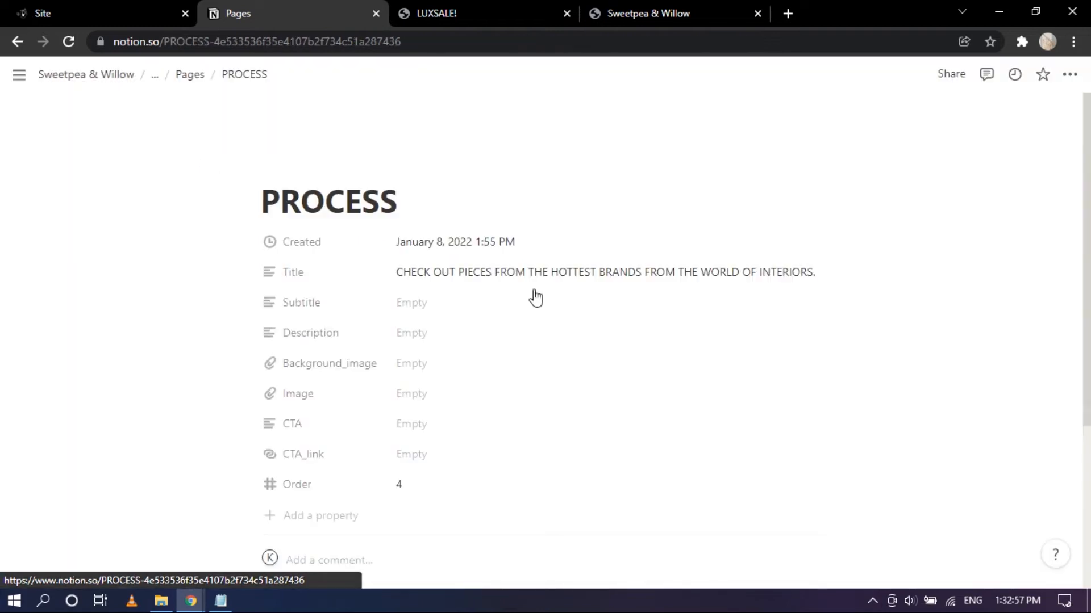
pyautogui.scroll(-10, 477, 295)
pyautogui.click(373, 230)
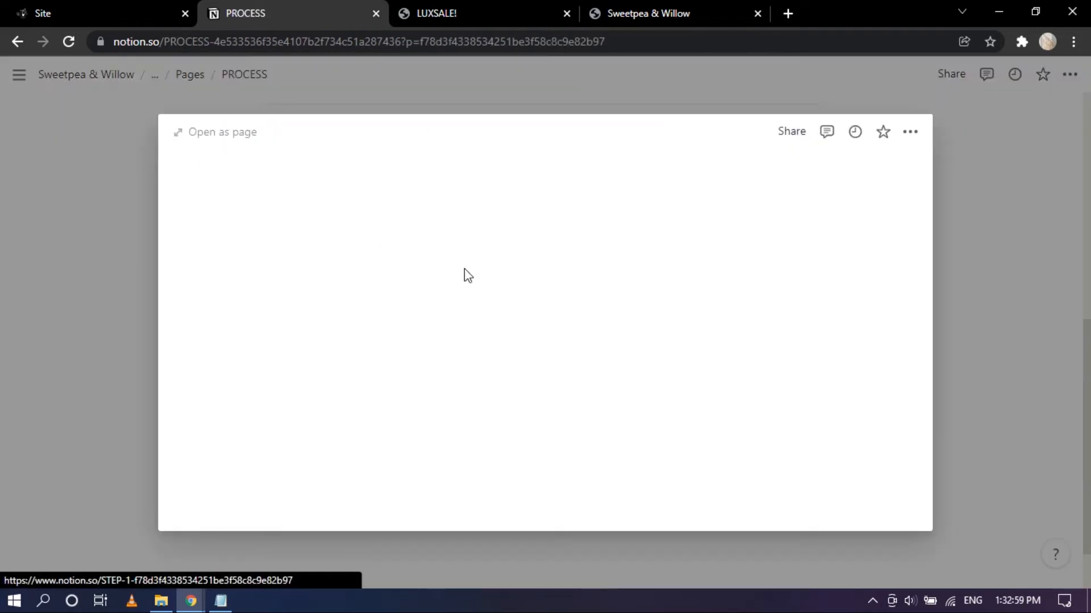
pyautogui.scroll(-2, 625, 329)
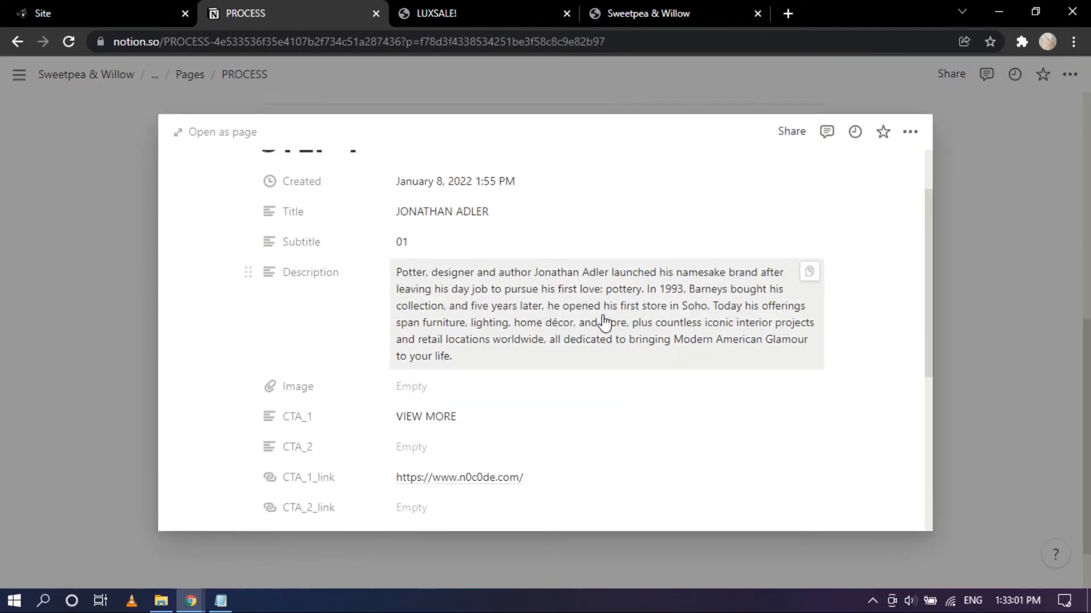
# - Shorten the STEP 1 description so it ends after "he opened his first store in Soho." and close the entry
pyautogui.click(713, 312)
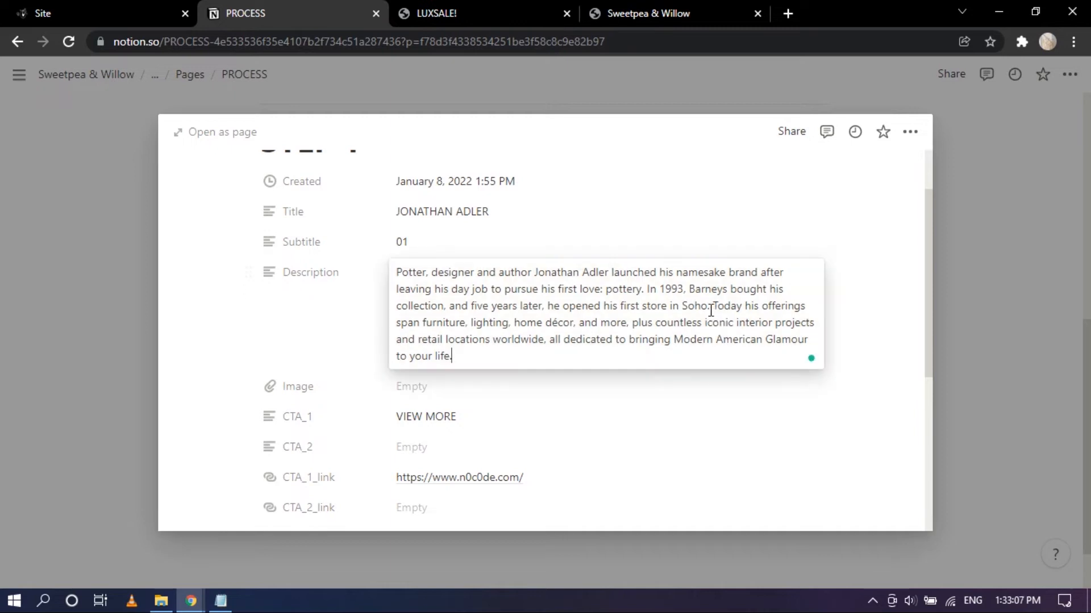
pyautogui.click(710, 14)
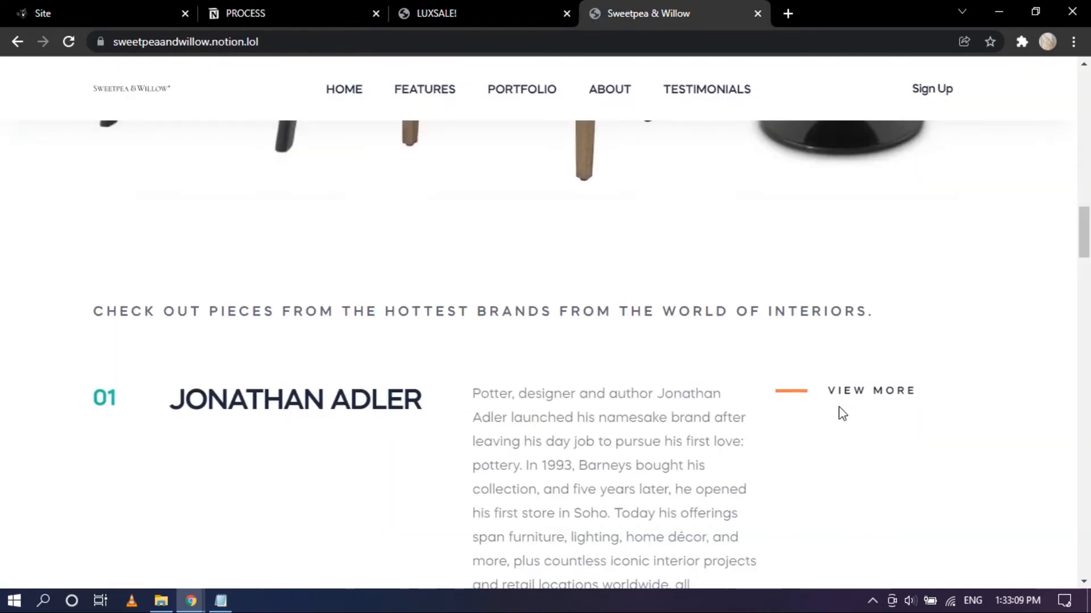
pyautogui.click(318, 9)
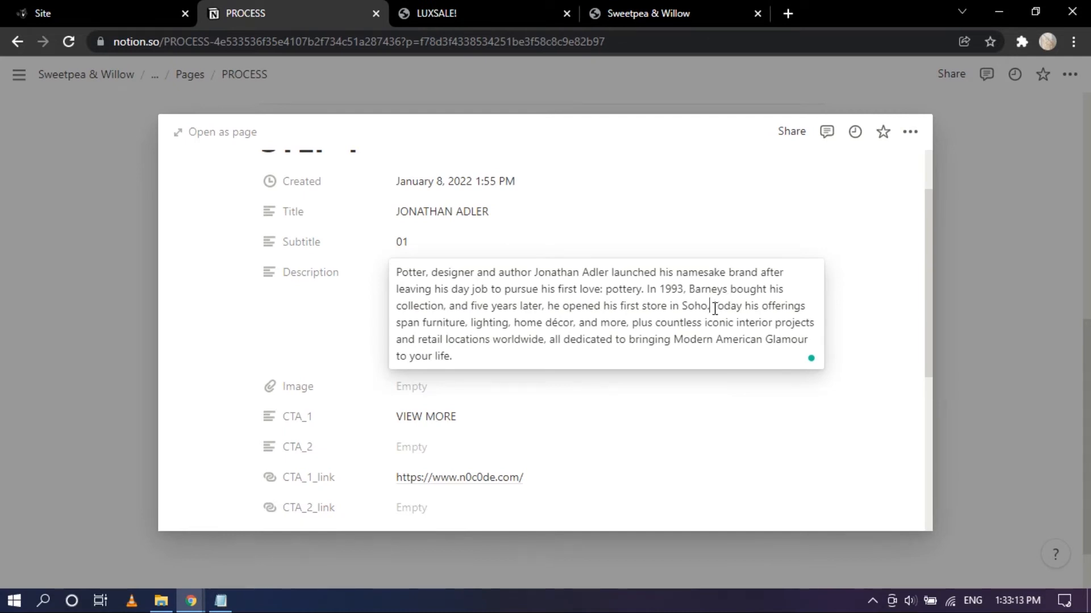
pyautogui.moveTo(712, 307); pyautogui.dragTo(733, 364)
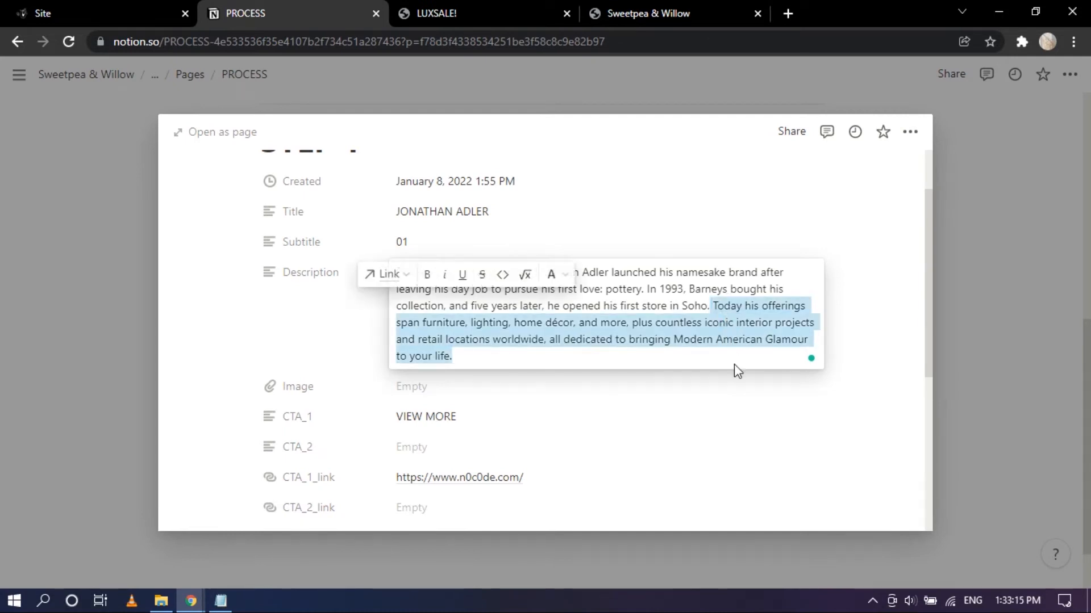
pyautogui.press('BackSpace')
pyautogui.click(981, 309)
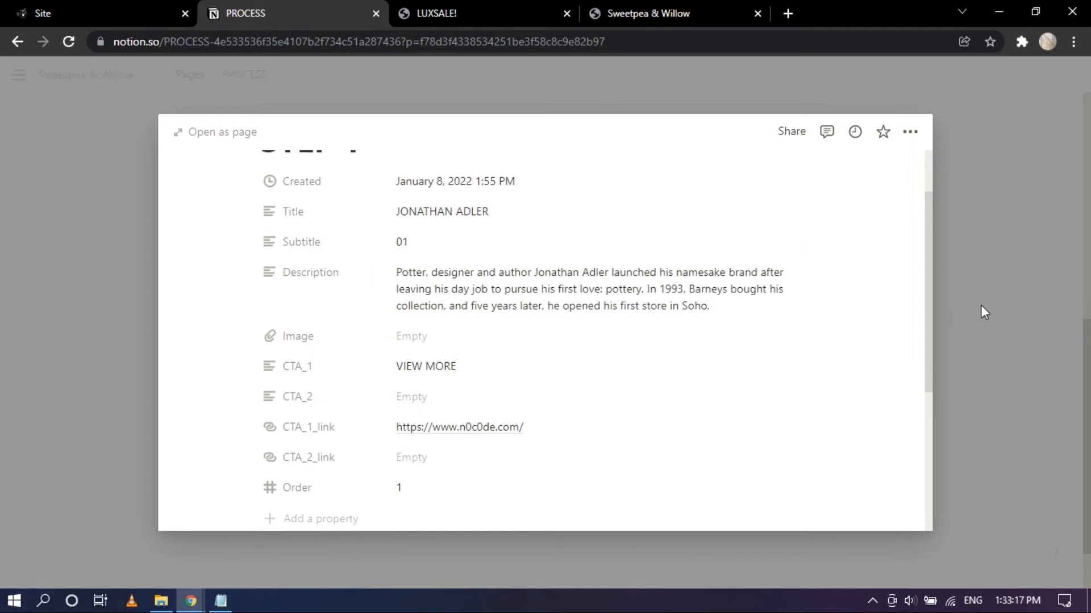
pyautogui.click(980, 305)
# - Shorten the STEP 2 description so it ends after "innovative to vintage furniture." and close the entry
pyautogui.click(640, 241)
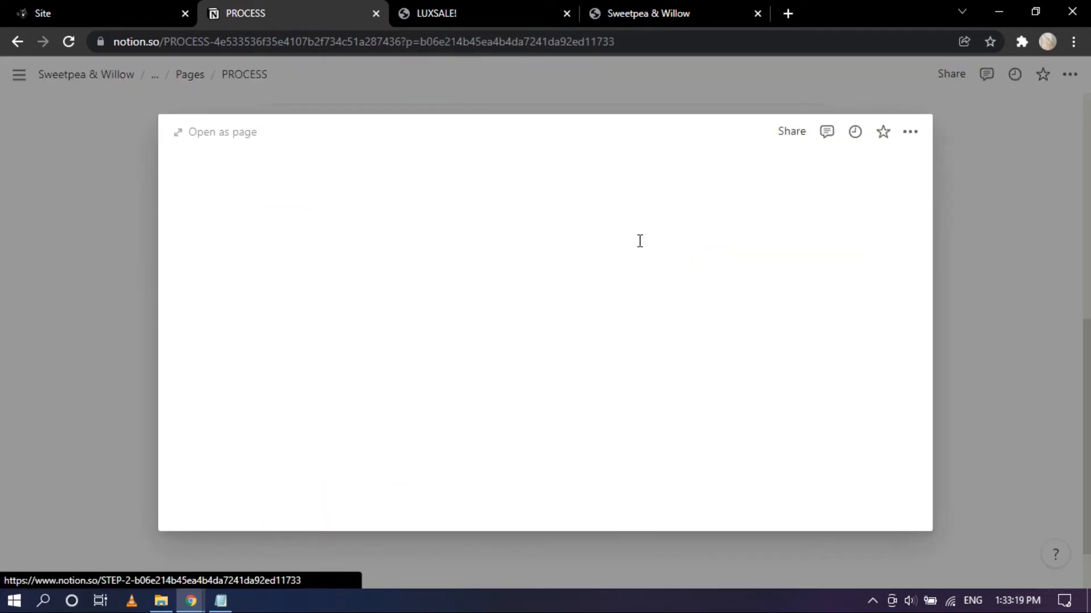
pyautogui.click(544, 370)
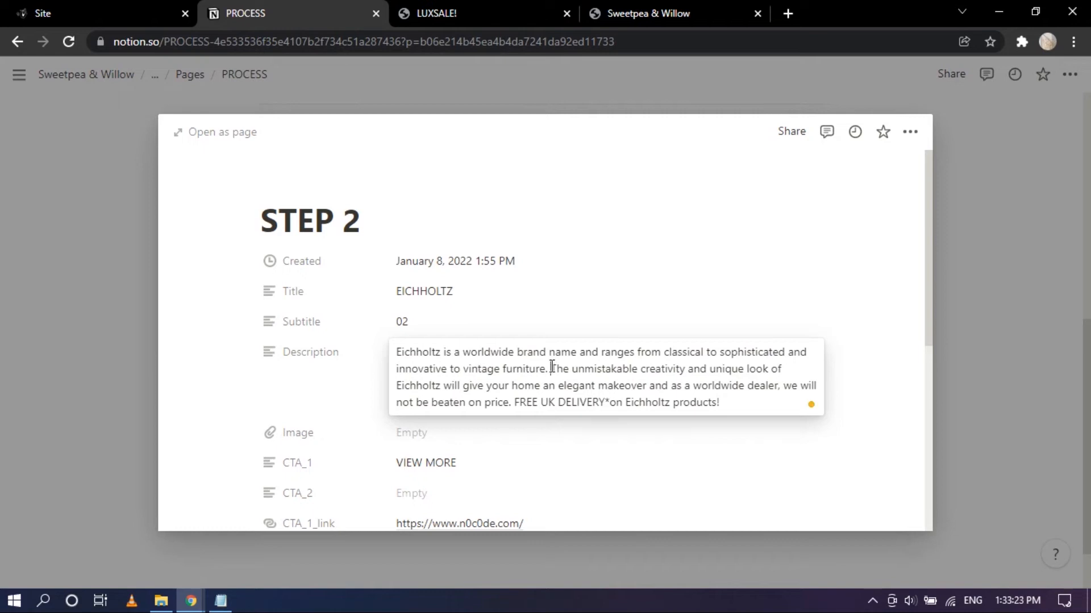
pyautogui.moveTo(552, 368); pyautogui.dragTo(773, 424)
pyautogui.press('BackSpace')
pyautogui.click(1010, 314)
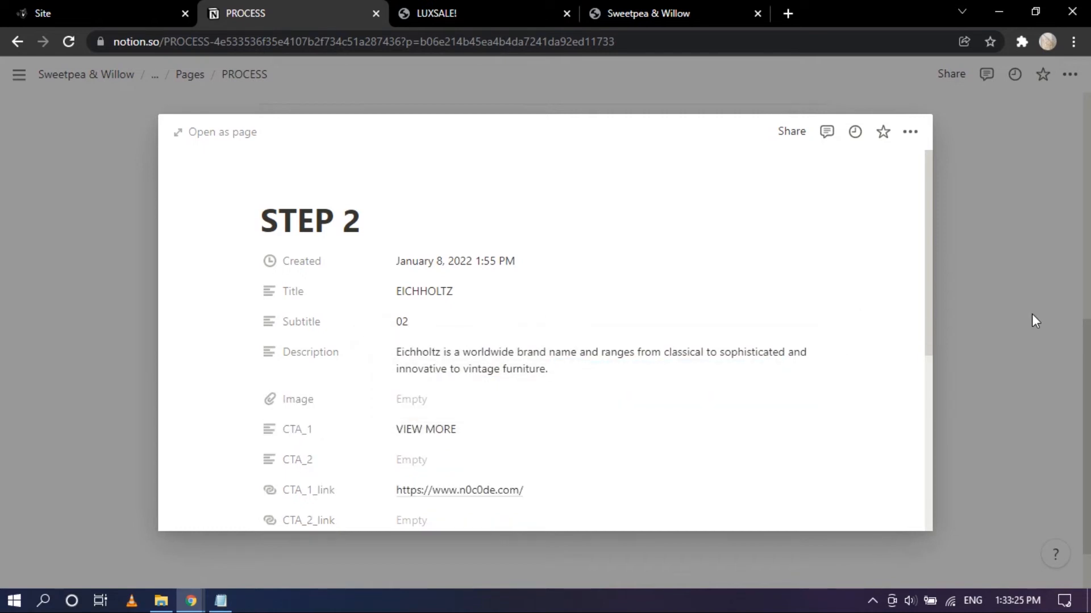
pyautogui.click(1010, 314)
# - Shorten the STEP 3 description so it ends after "upholstery and metalwork pieces." and return to the Pages gallery
pyautogui.click(374, 446)
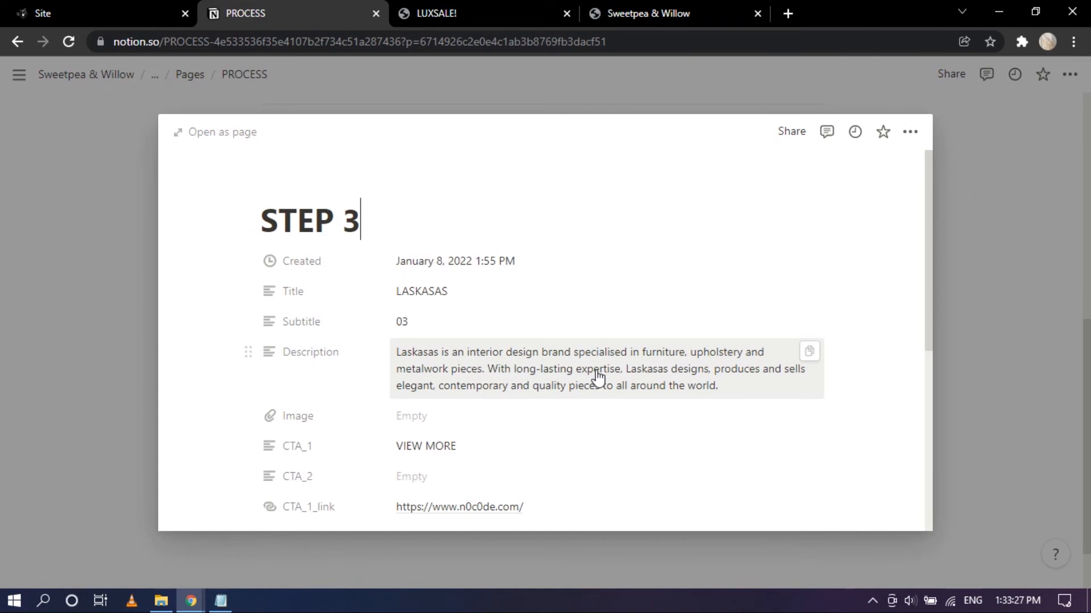
pyautogui.click(641, 8)
pyautogui.scroll(-10, 615, 289)
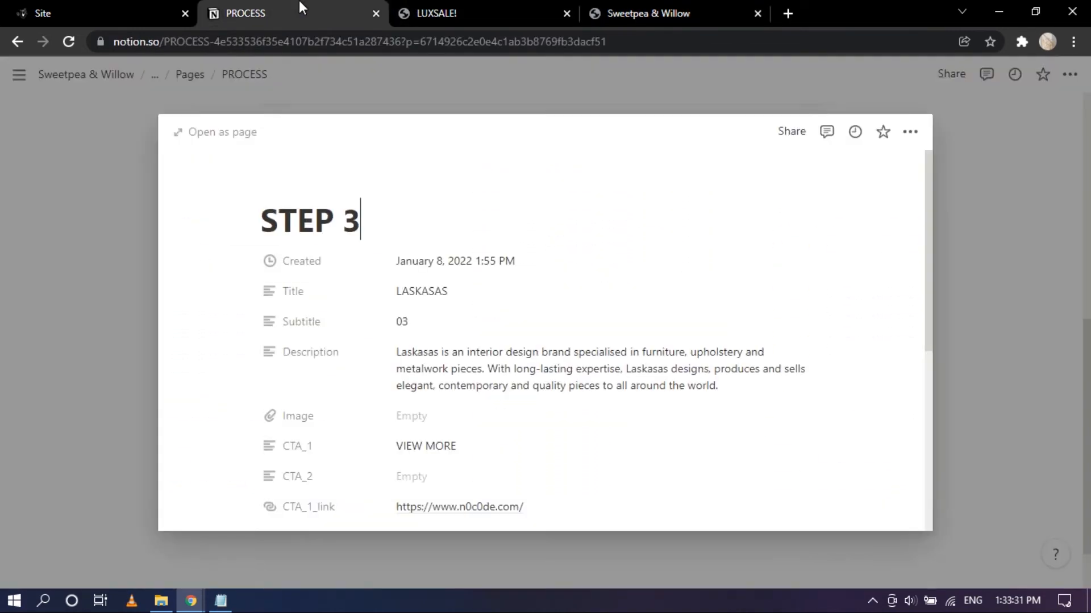
pyautogui.click(299, 9)
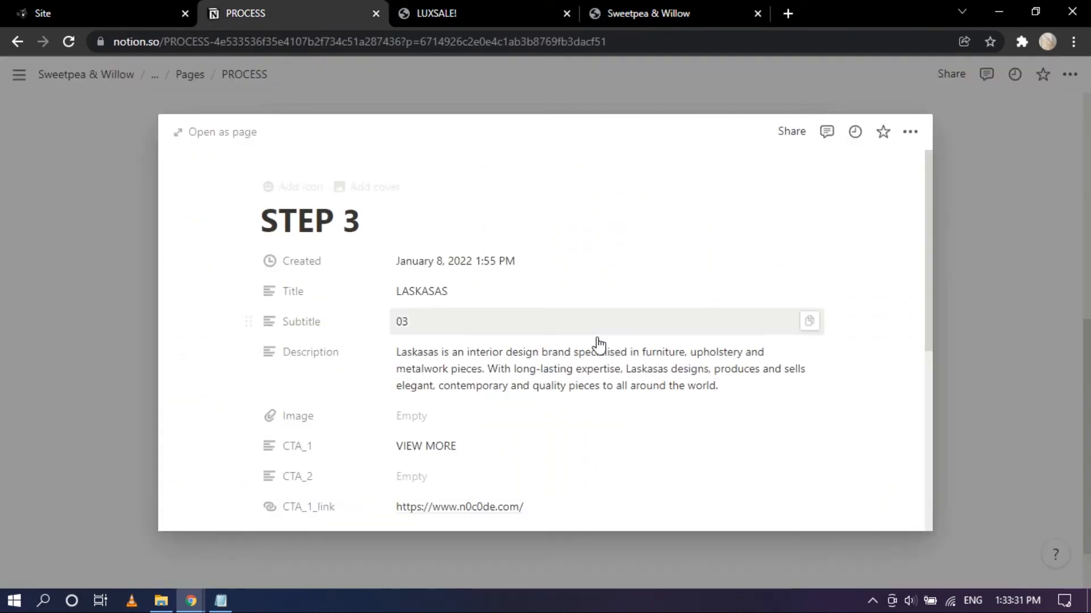
pyautogui.click(482, 376)
pyautogui.moveTo(486, 369); pyautogui.dragTo(756, 388)
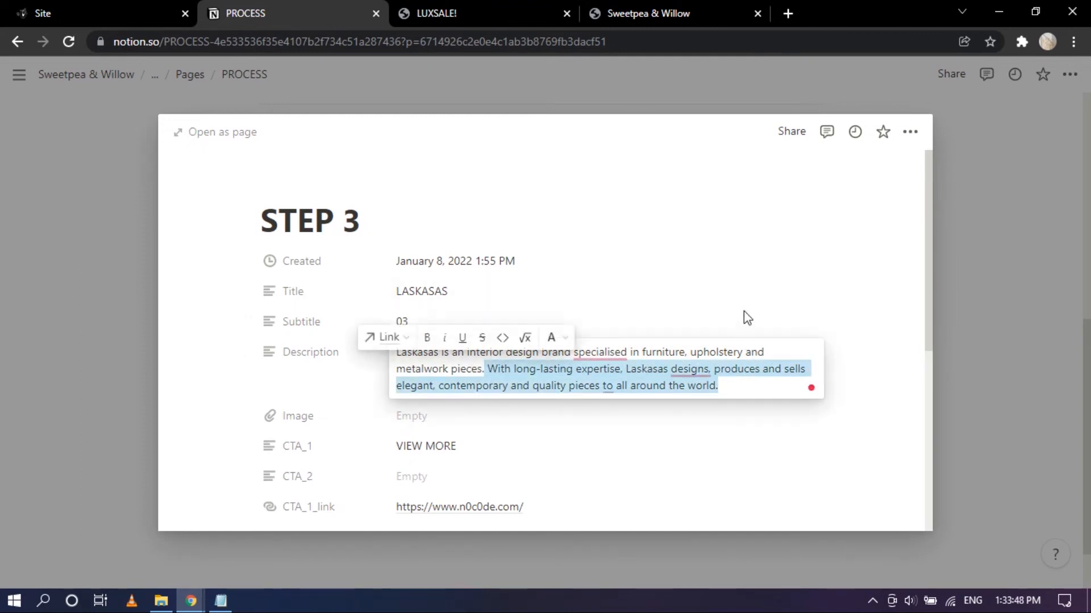
pyautogui.press('BackSpace')
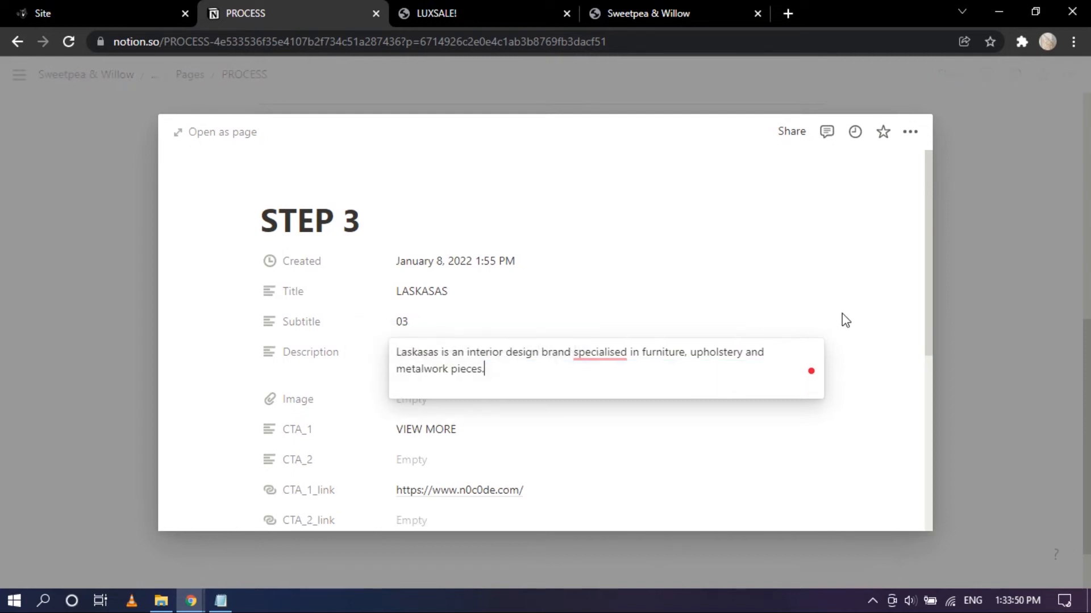
pyautogui.click(841, 319)
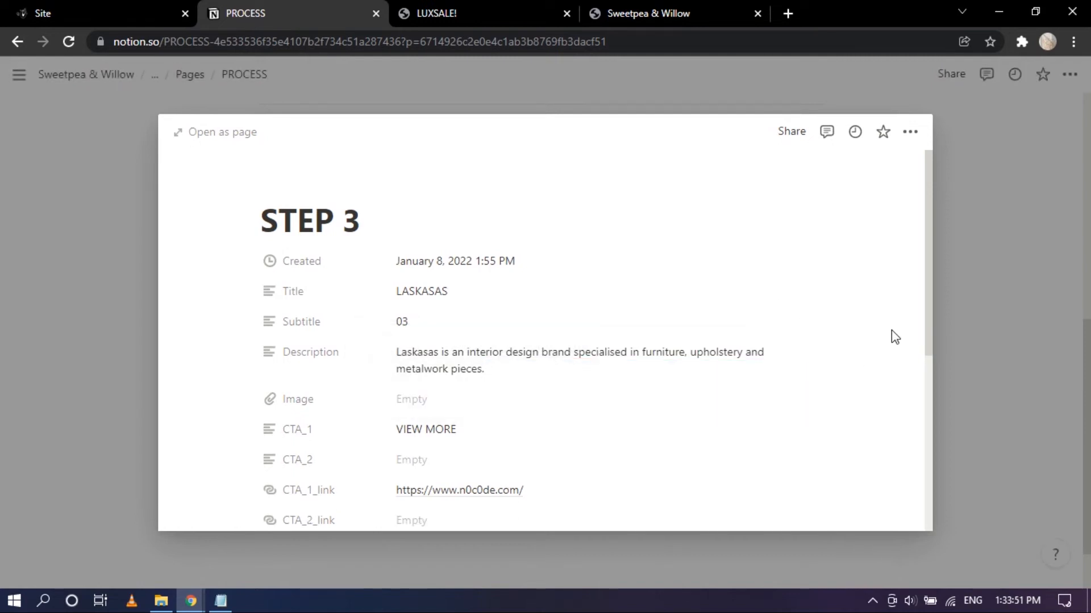
pyautogui.click(966, 312)
pyautogui.scroll(6, 548, 260)
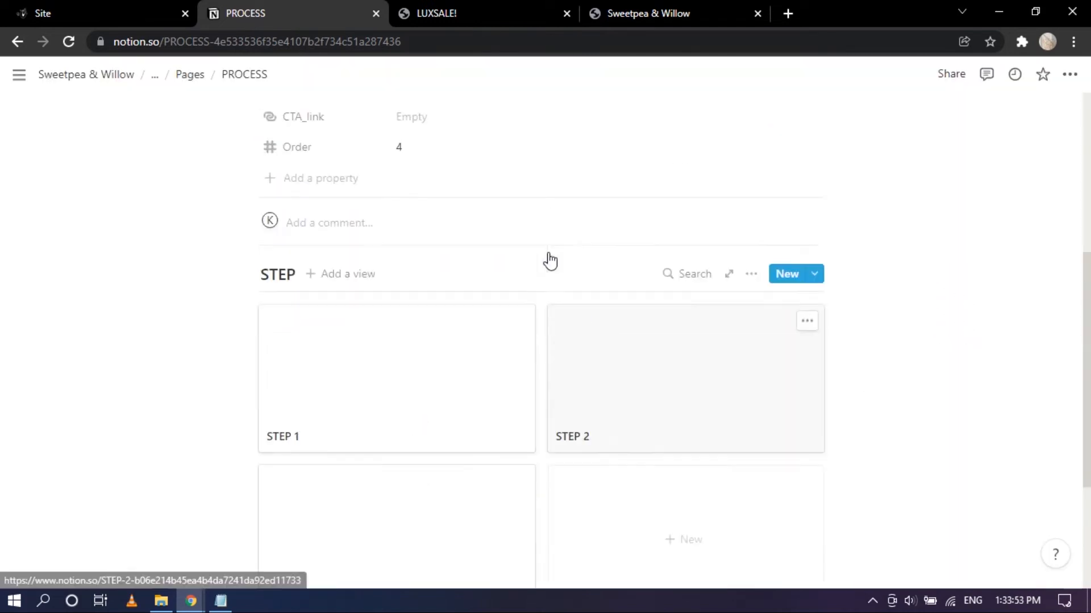
pyautogui.click(195, 78)
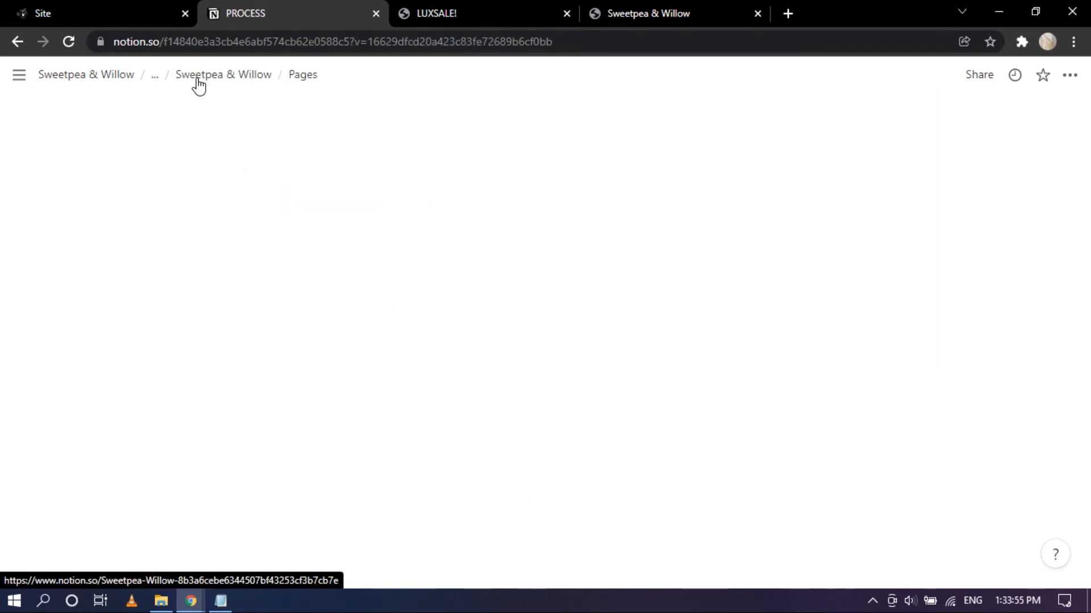
# - Examine the length of the brand, about and testimonial texts on the Sweetpea & Willow site
pyautogui.click(651, 5)
pyautogui.scroll(-5, 502, 370)
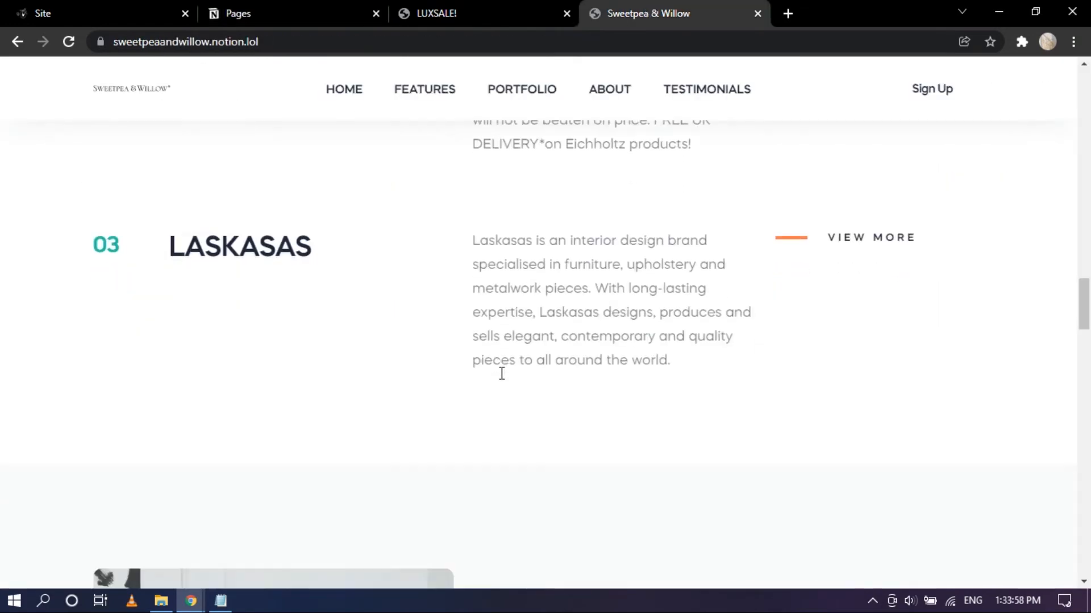
pyautogui.scroll(4, 557, 211)
pyautogui.scroll(-5, 548, 219)
pyautogui.scroll(-10, 545, 220)
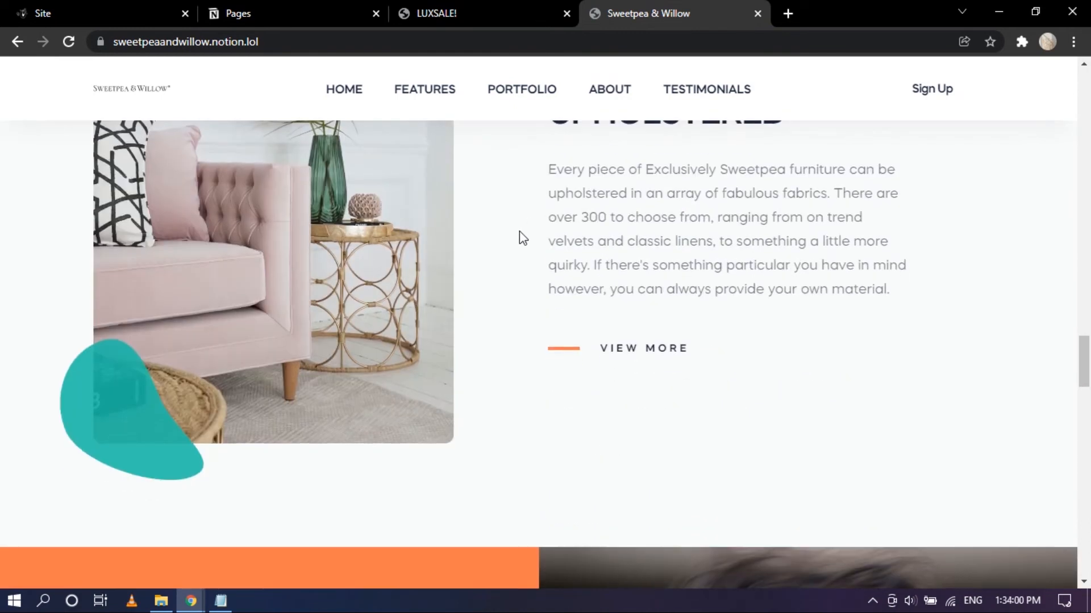
pyautogui.scroll(-5, 139, 368)
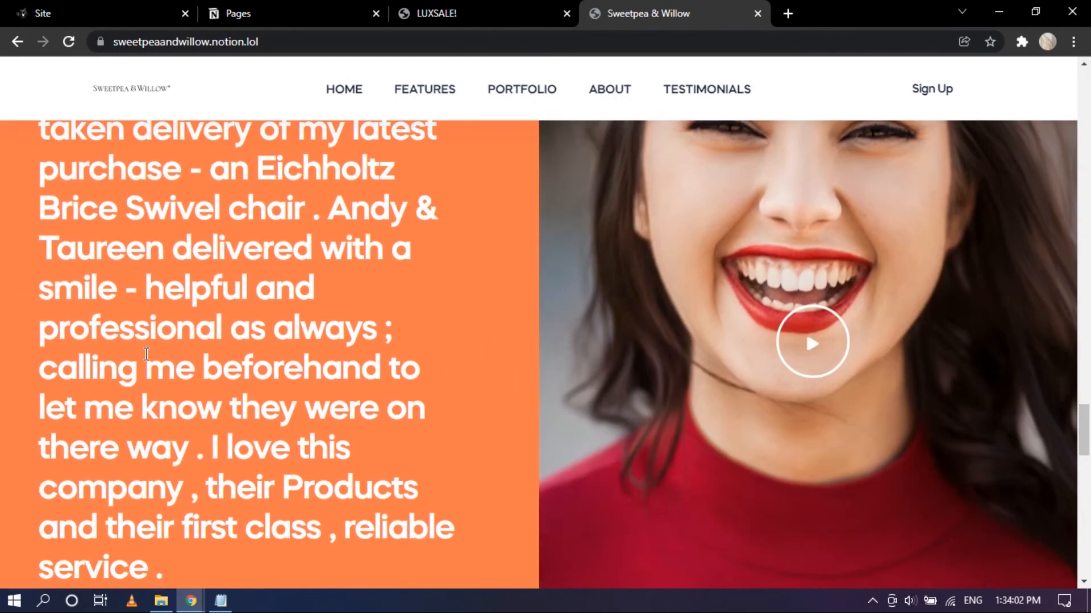
pyautogui.scroll(4, 138, 368)
# - In the TESTIMONIALS entry in Notion, remove the clause about calling beforehand, end that sentence after "professional as always." and close the entry
pyautogui.click(269, 2)
pyautogui.scroll(-3, 519, 423)
pyautogui.click(403, 310)
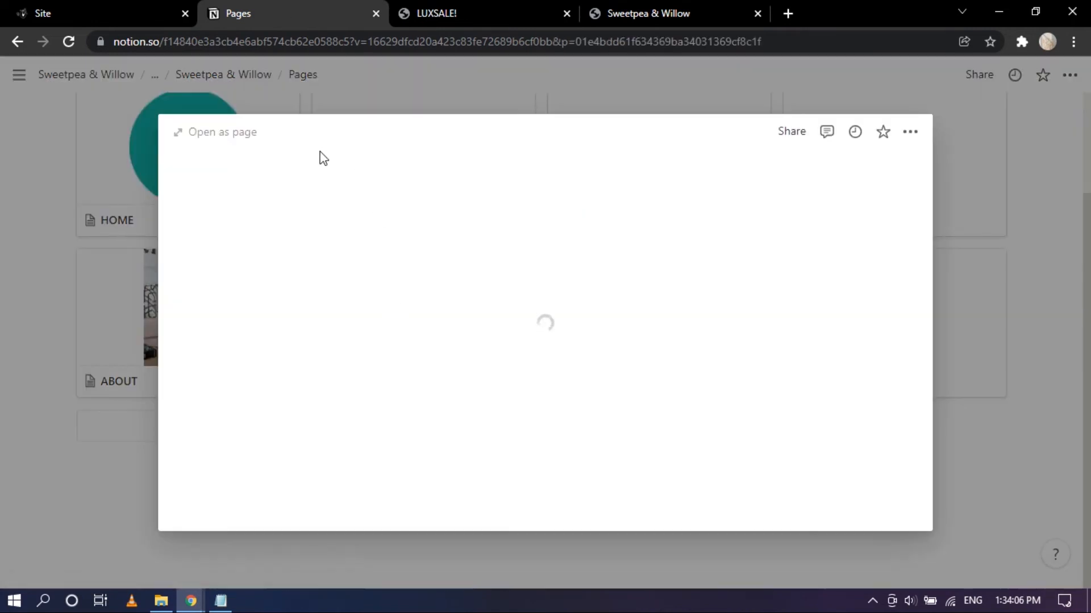
pyautogui.scroll(-2, 511, 353)
pyautogui.moveTo(682, 306); pyautogui.dragTo(577, 322)
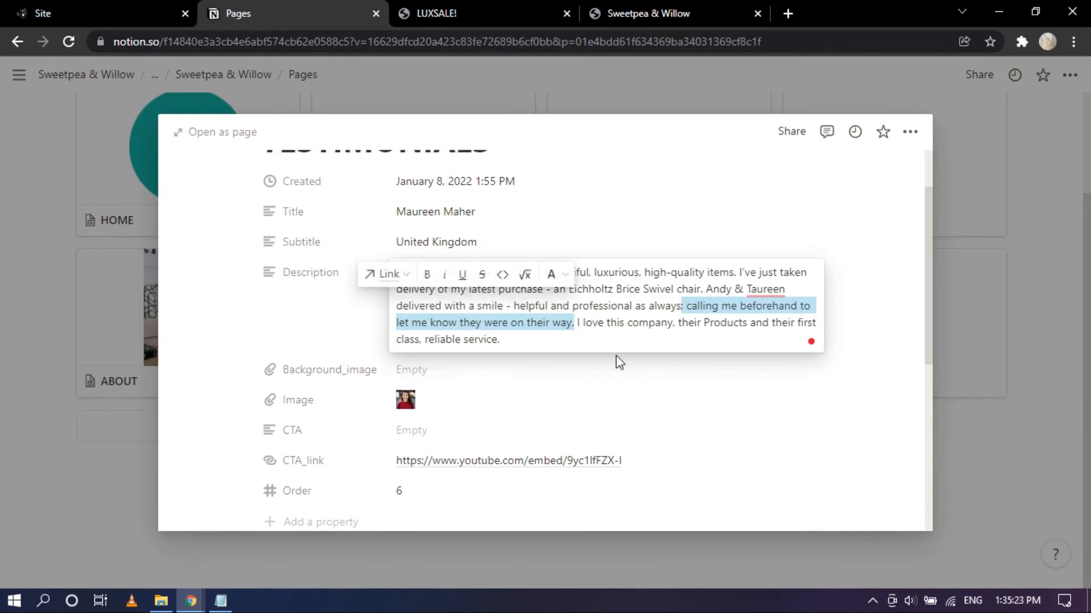
pyautogui.press('BackSpace')
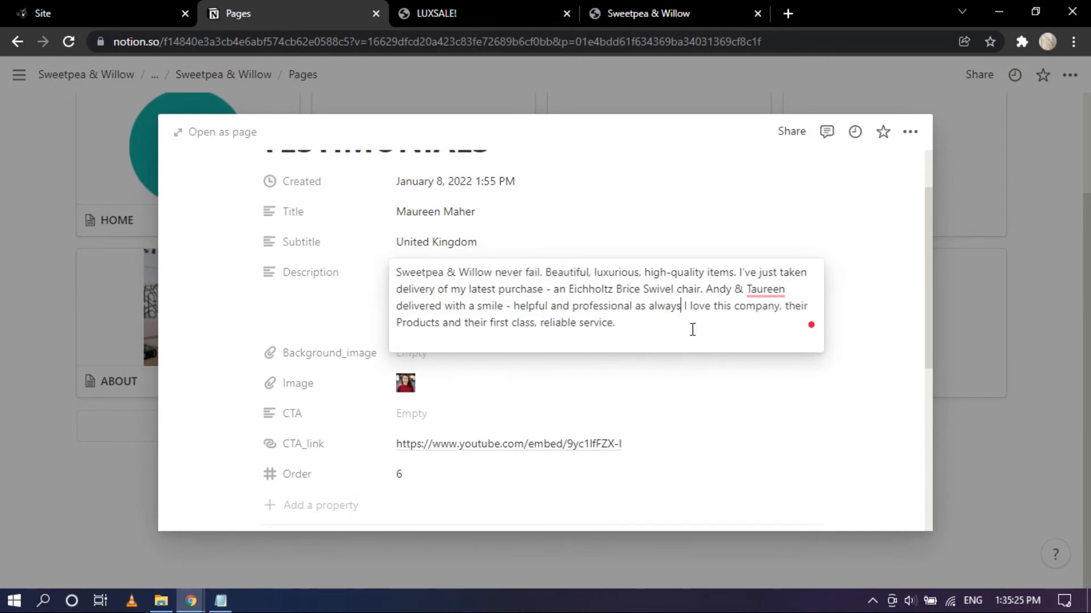
pyautogui.write('.')
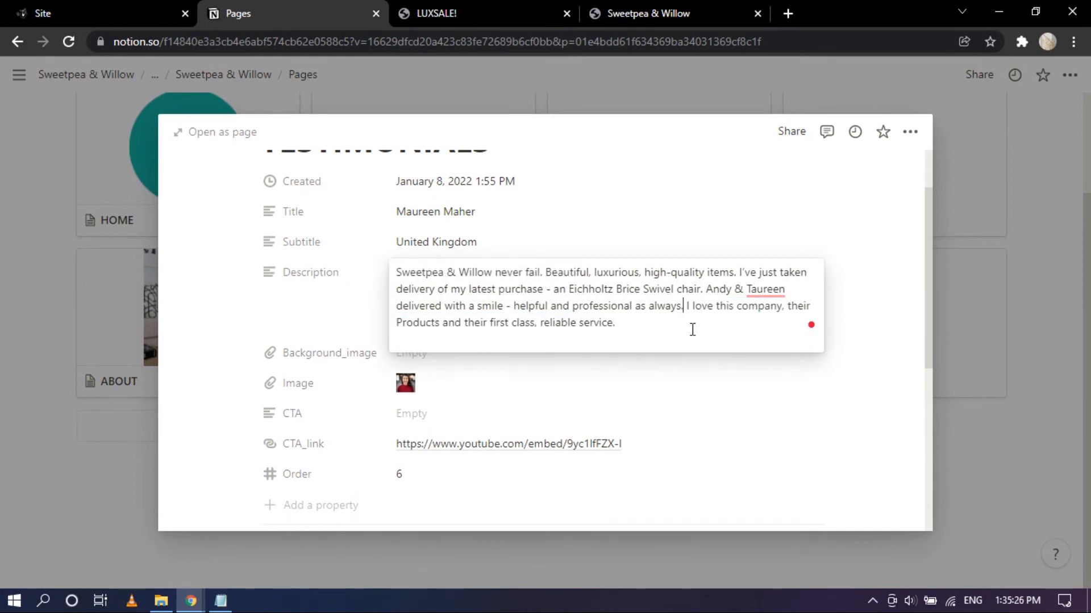
pyautogui.click(752, 375)
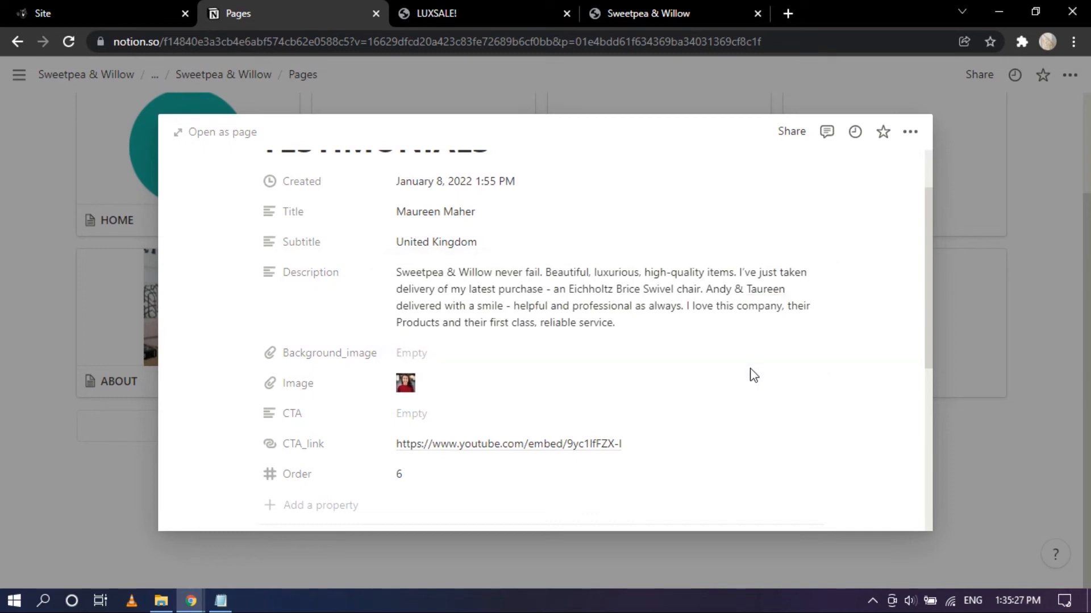
pyautogui.click(497, 329)
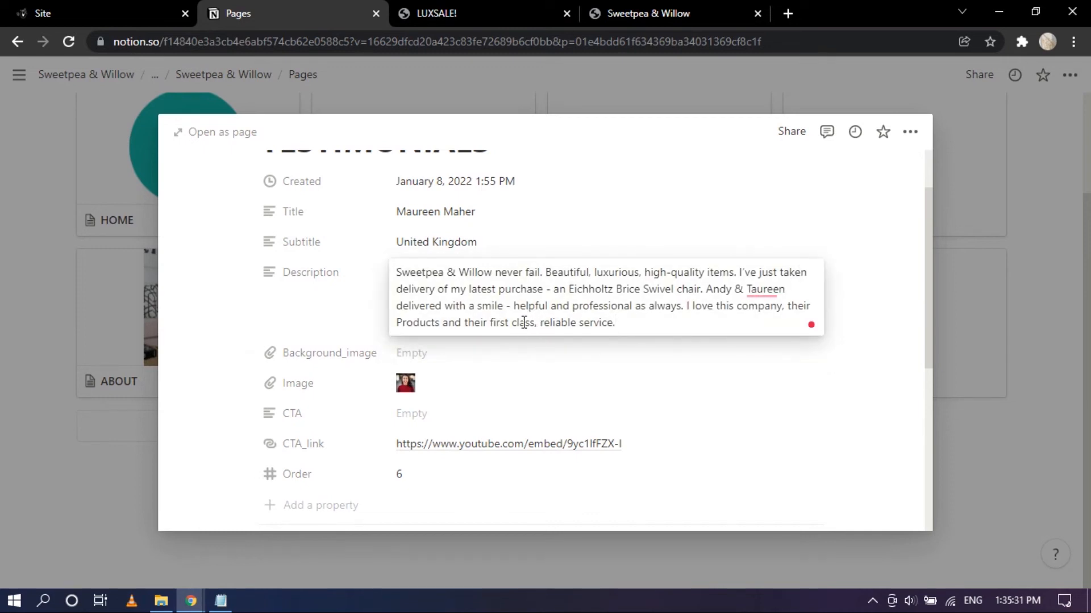
pyautogui.click(746, 377)
pyautogui.scroll(2, 670, 375)
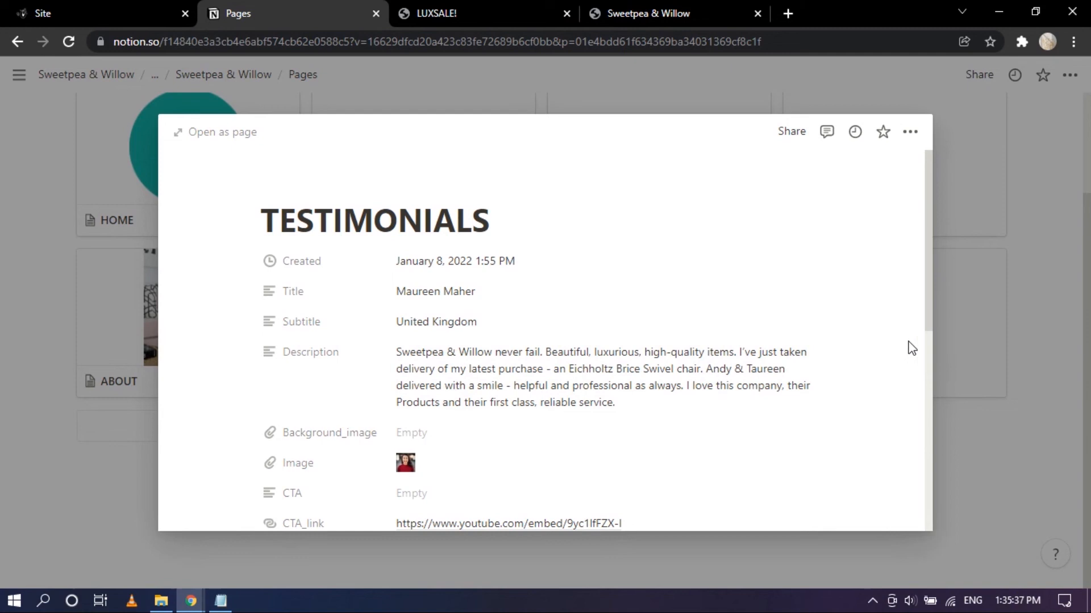
pyautogui.click(974, 412)
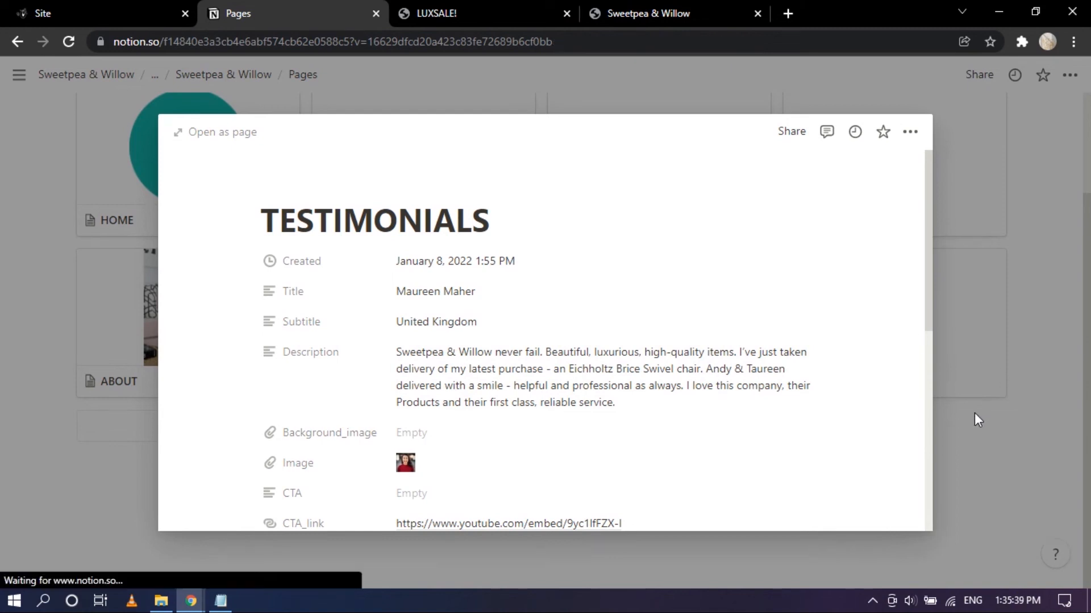
pyautogui.scroll(2, 536, 347)
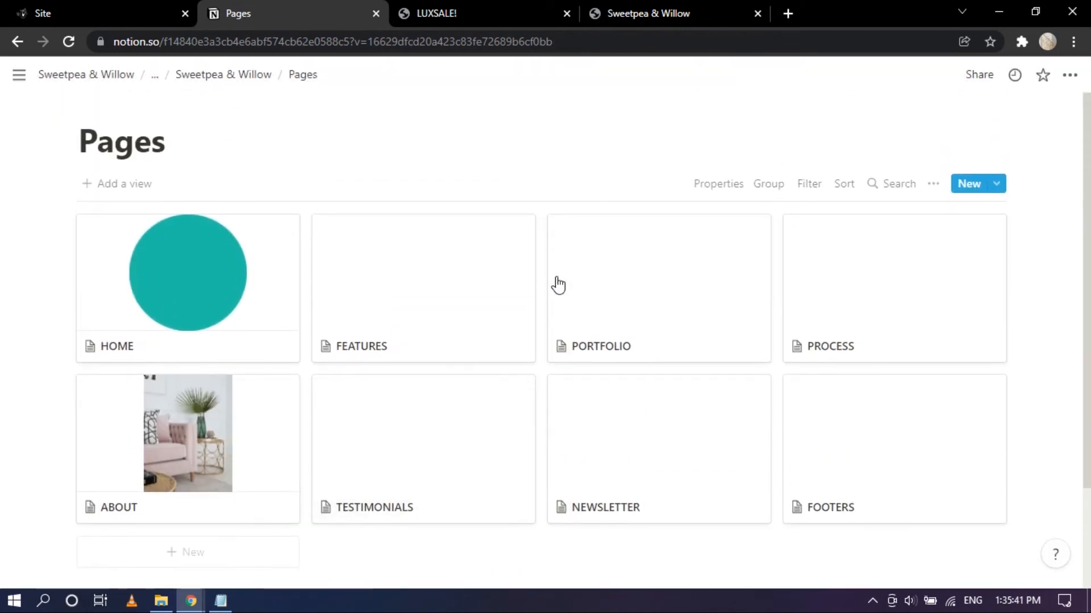
# - Check the remaining sections below the testimonial on the Sweetpea & Willow site and return to its hero section
pyautogui.click(656, 8)
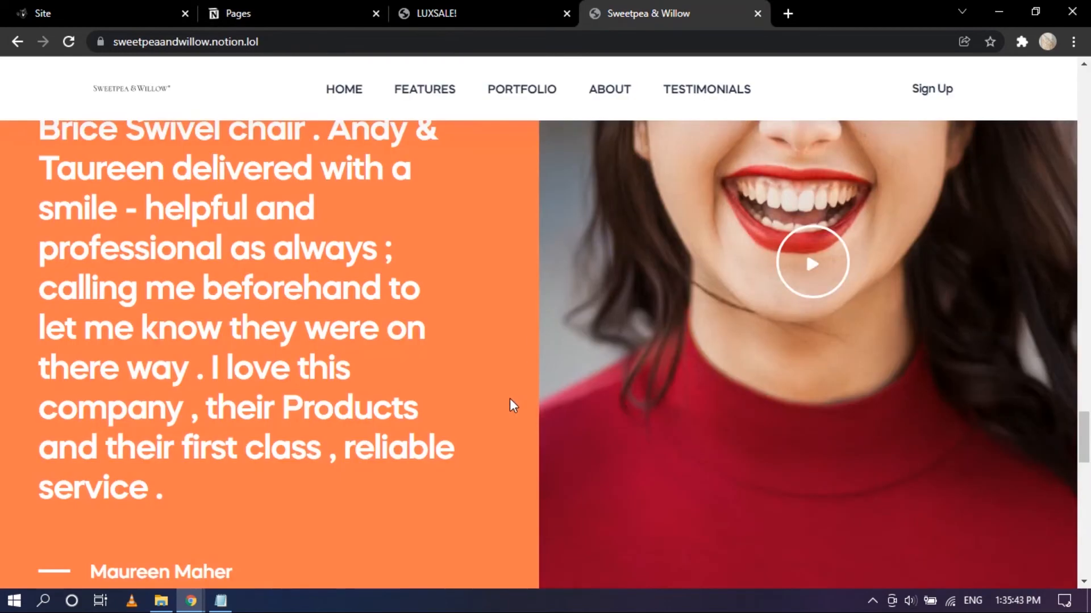
pyautogui.scroll(-15, 541, 304)
pyautogui.scroll(6, 609, 282)
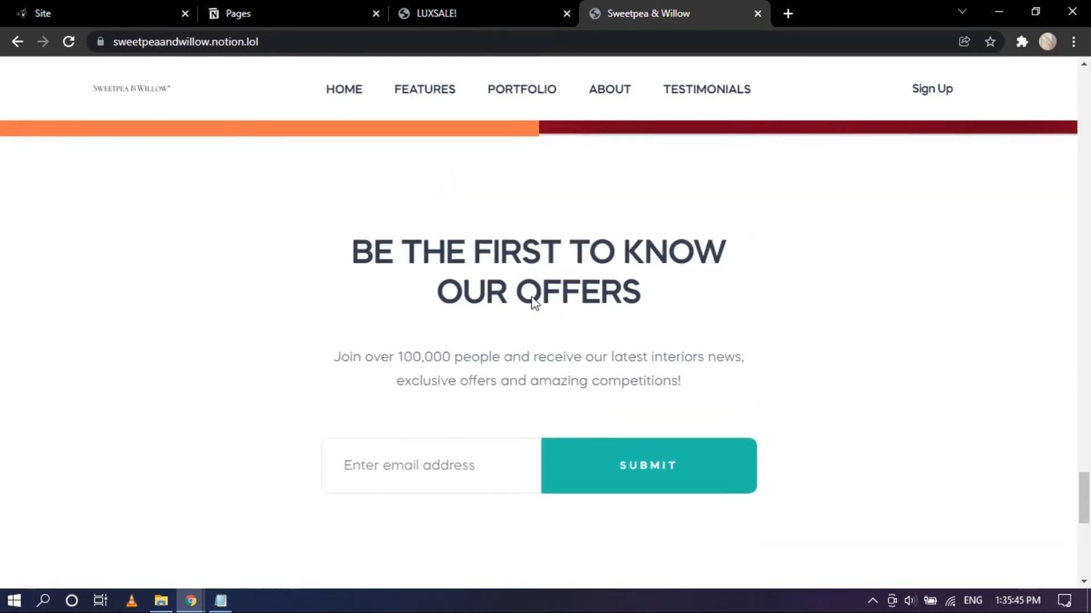
pyautogui.scroll(10, 534, 302)
pyautogui.moveTo(1083, 375); pyautogui.dragTo(1081, 92)
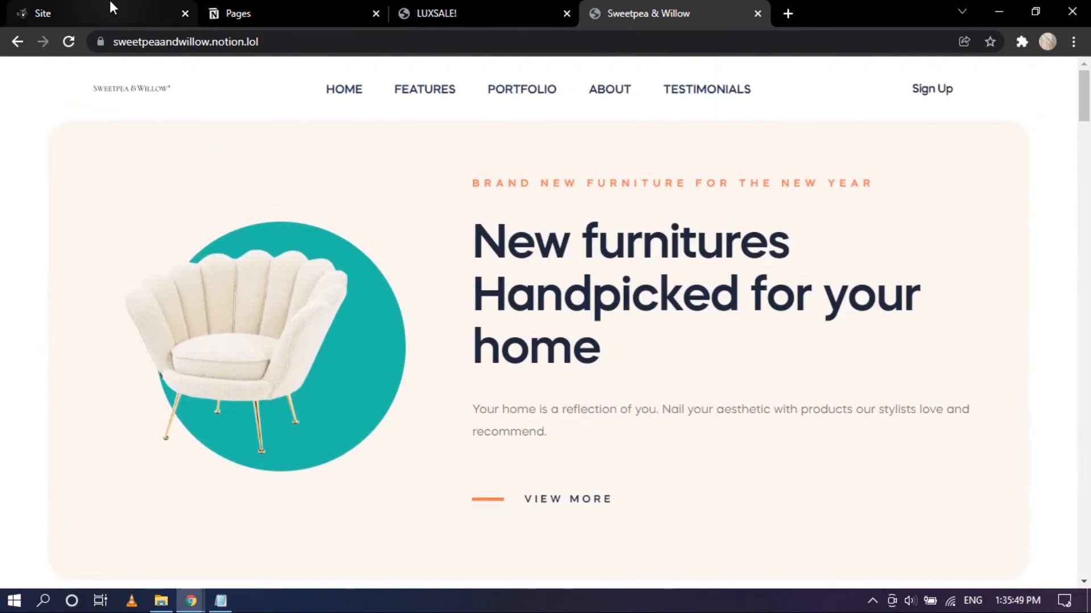
# - Sync sweetpeaandwillow.notion.lol from the notion.lol site list and reload the live site
pyautogui.click(110, 7)
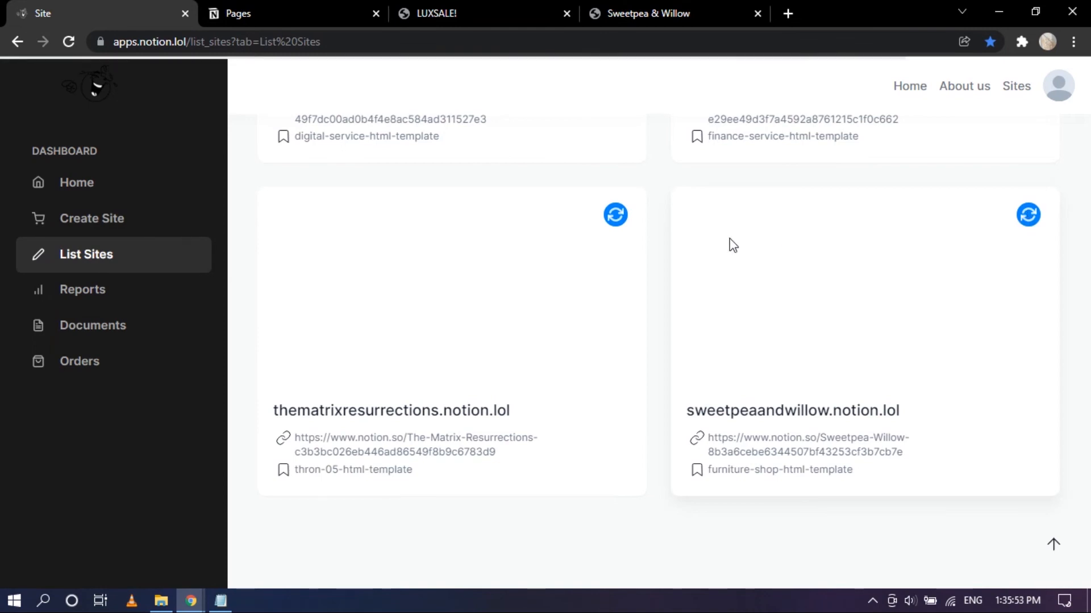
pyautogui.click(654, 6)
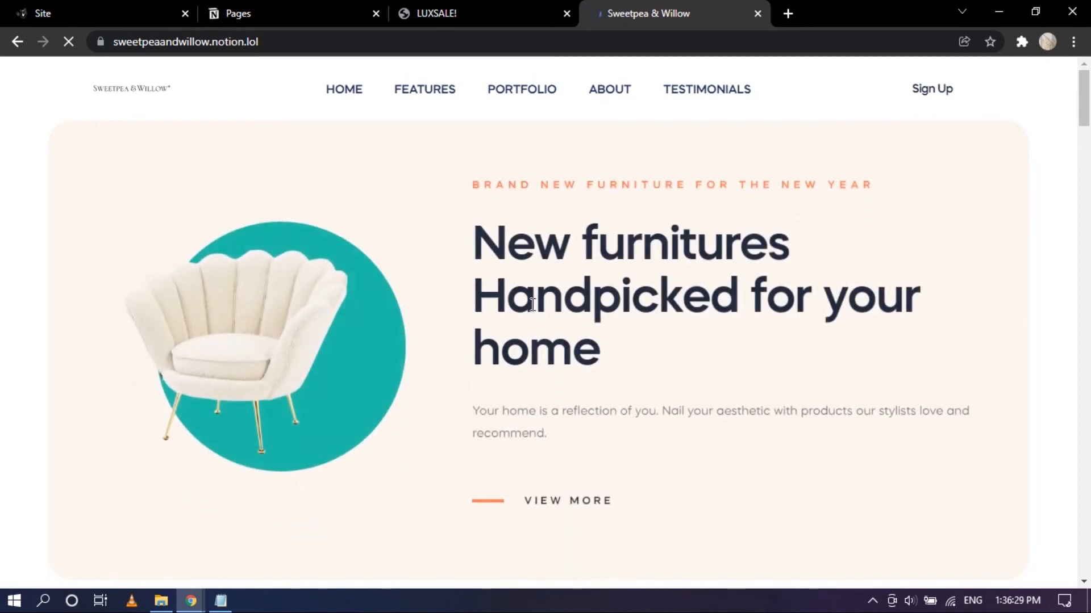
# - Examine the shortened feature, brand and testimonial texts throughout the reloaded Sweetpea & Willow site, down to the newsletter section
pyautogui.scroll(-5, 534, 304)
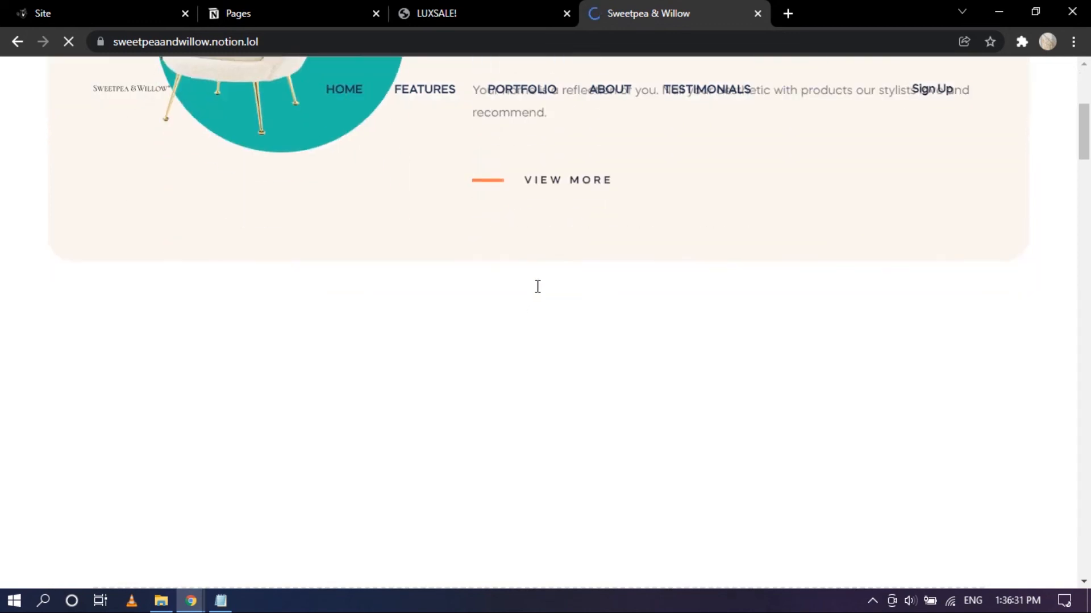
pyautogui.scroll(-3, 557, 270)
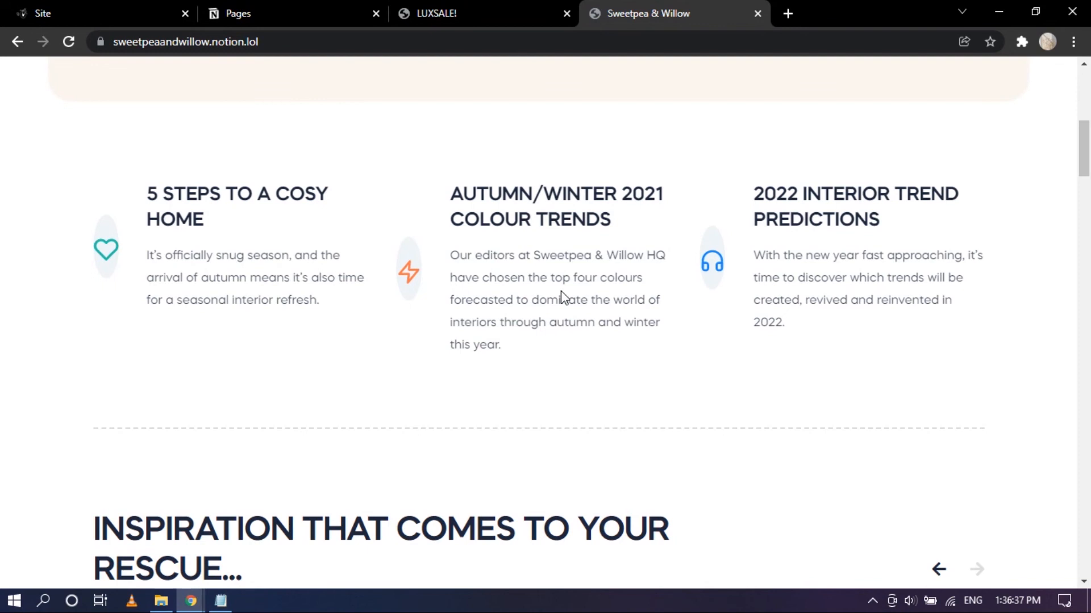
pyautogui.scroll(-6, 564, 295)
pyautogui.scroll(-3, 583, 204)
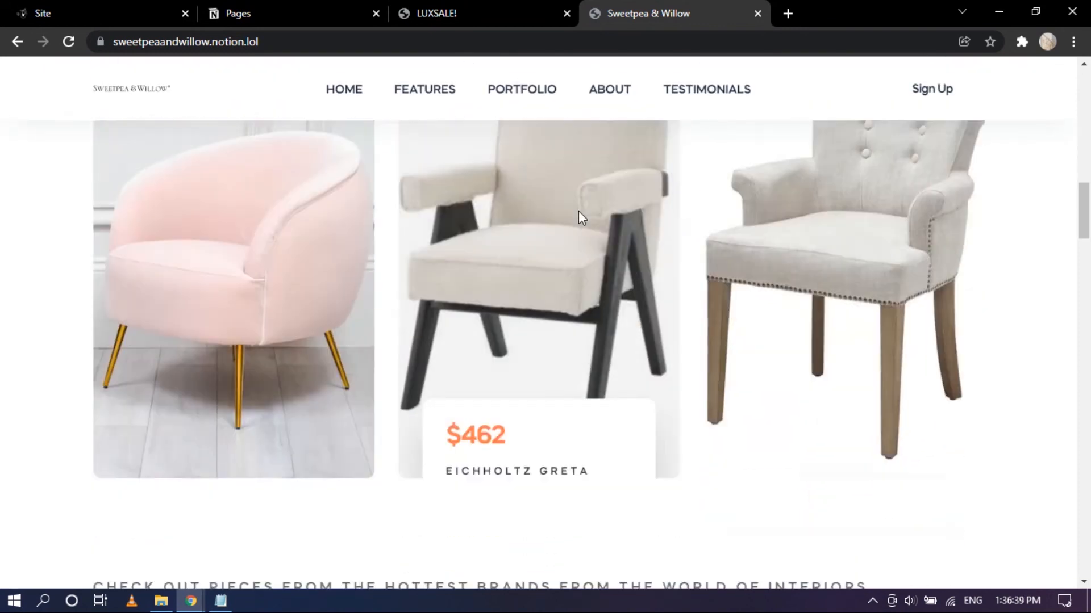
pyautogui.scroll(-10, 564, 263)
pyautogui.scroll(1, 534, 262)
pyautogui.scroll(-4, 681, 281)
pyautogui.scroll(3, 625, 284)
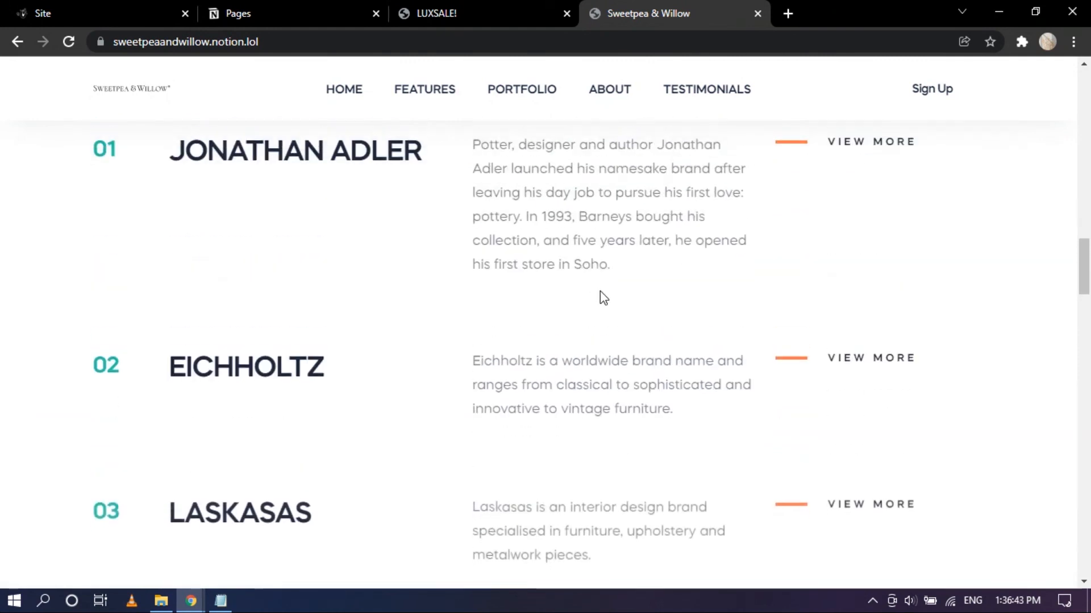
pyautogui.scroll(-5, 601, 282)
pyautogui.scroll(-5, 603, 272)
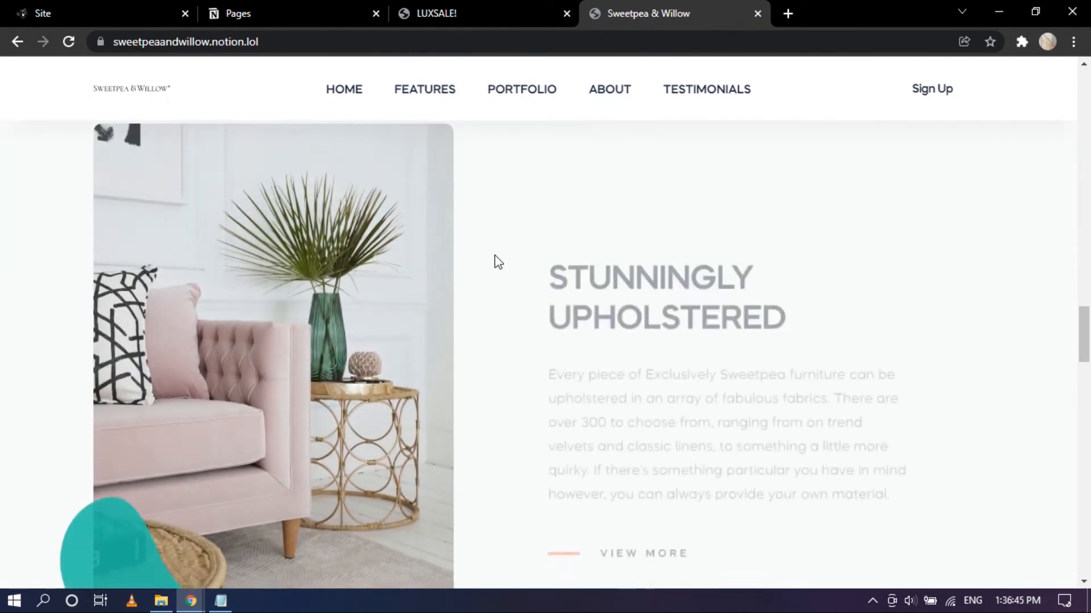
pyautogui.scroll(-5, 498, 261)
pyautogui.scroll(-10, 575, 254)
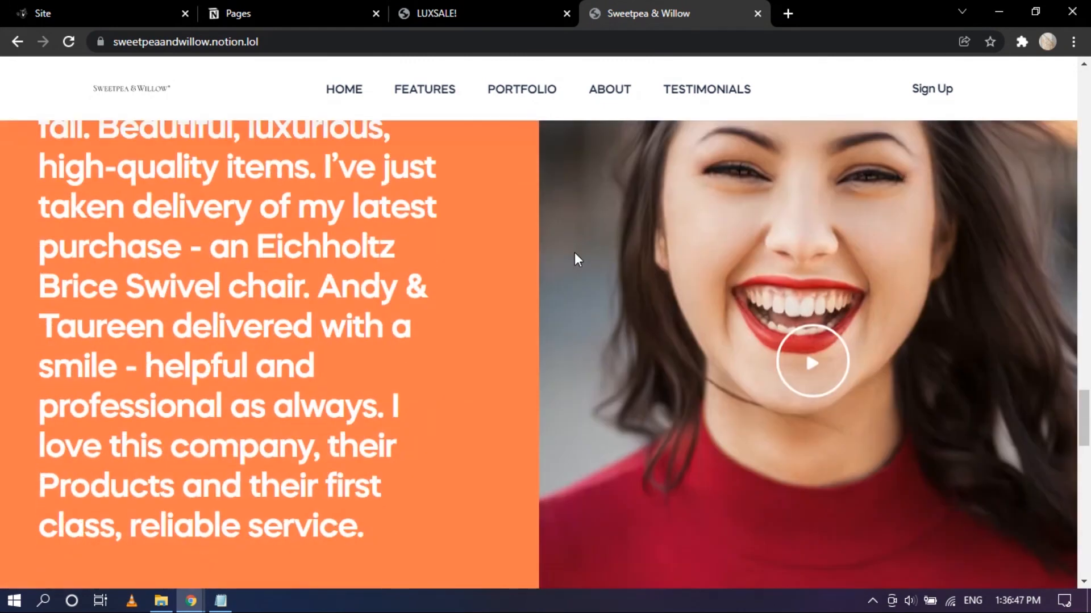
pyautogui.scroll(-15, 410, 261)
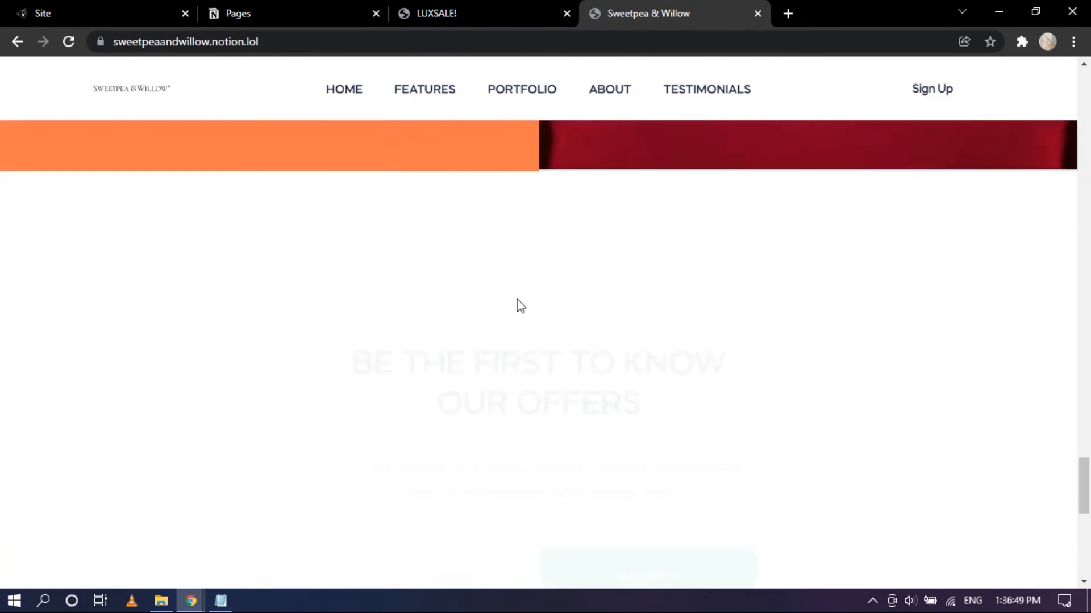
pyautogui.scroll(15, 576, 303)
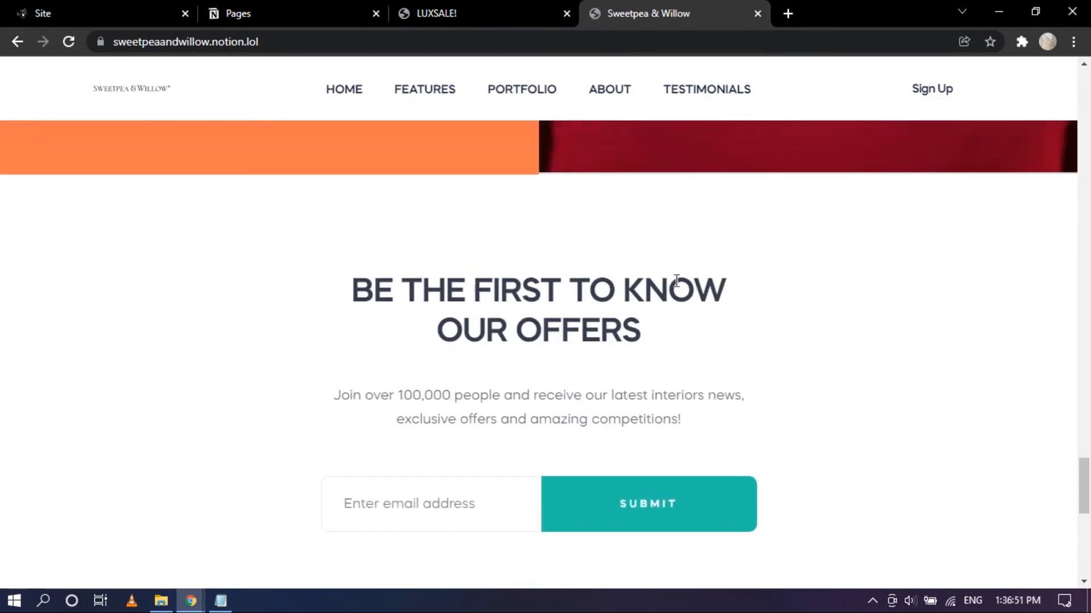
pyautogui.scroll(15, 534, 301)
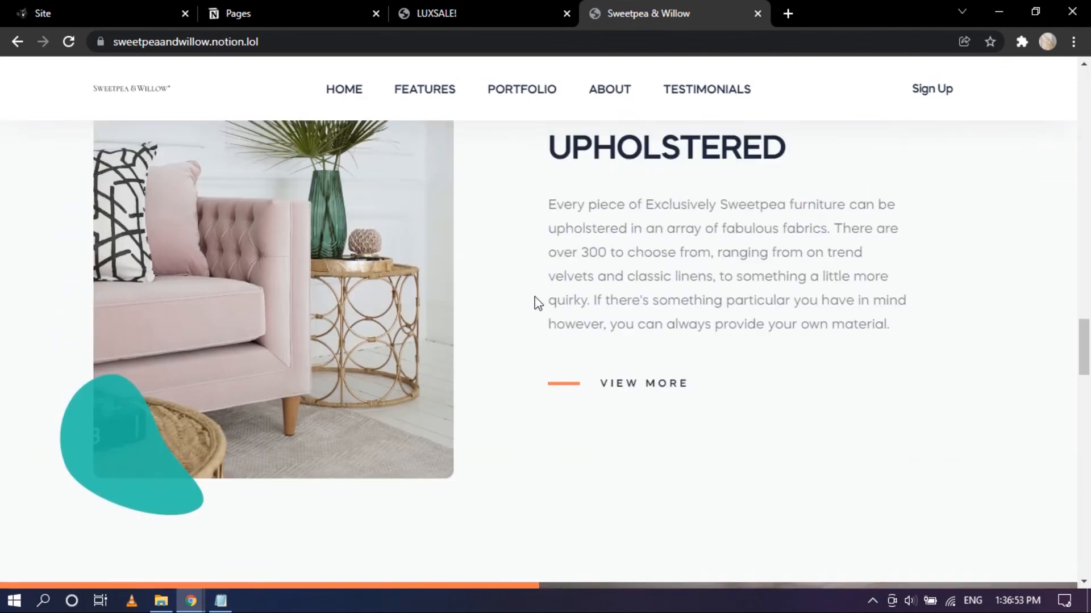
pyautogui.scroll(15, 579, 320)
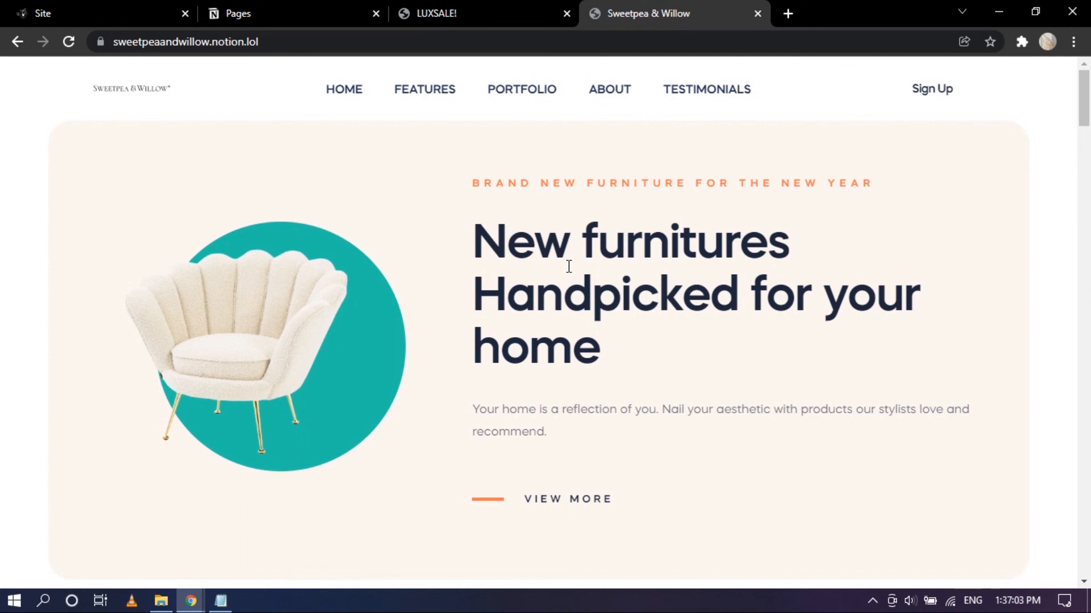
# - Return to Notion and open the parent Sweetpea & Willow page that holds the site's general properties
pyautogui.click(305, 4)
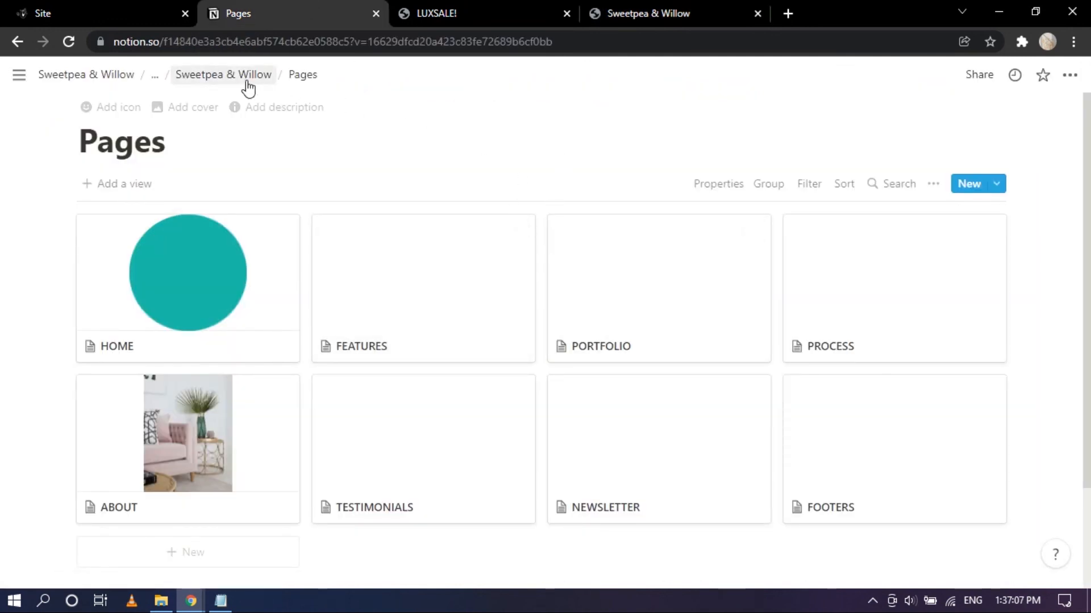
pyautogui.click(209, 77)
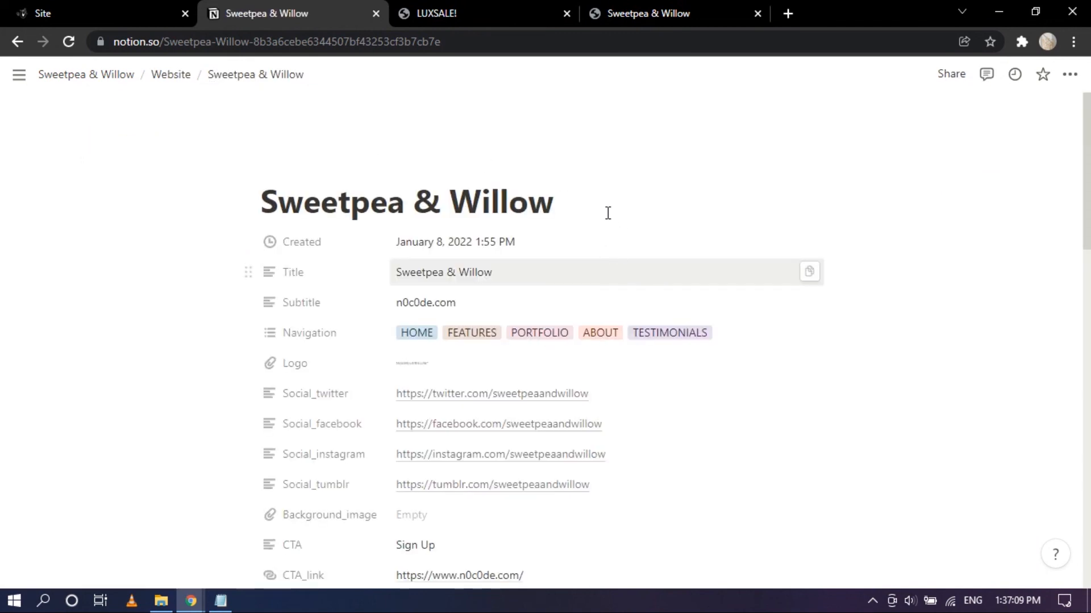